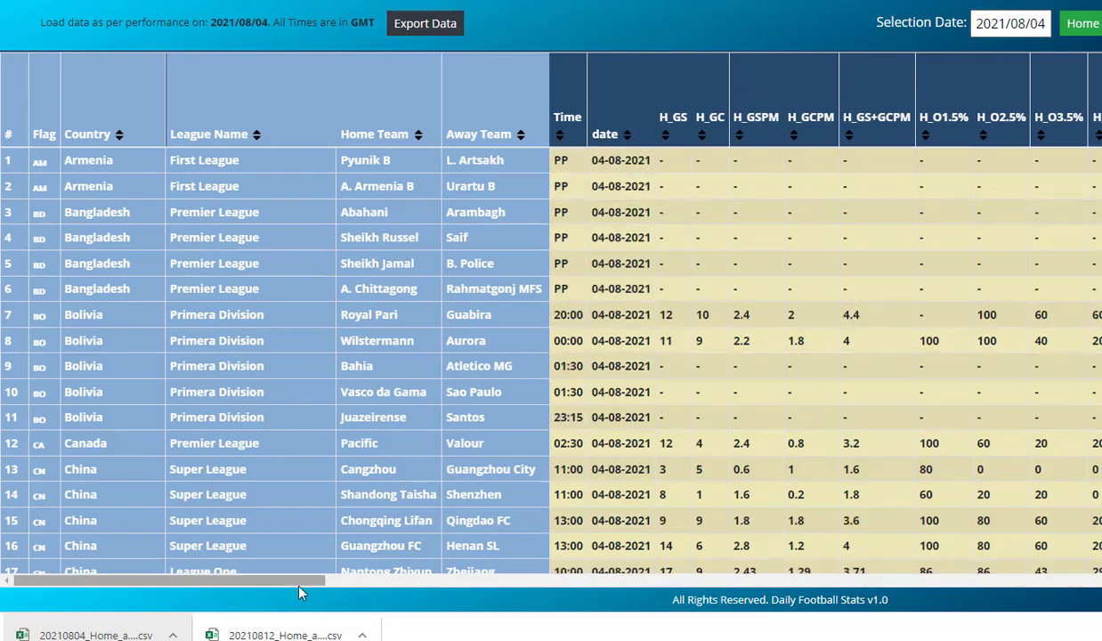
Open the downloaded 2021/08/04 match stats CSV from the browser's download bar
{"action": "left_click_drag", "start_coordinate": [299, 581], "coordinate": [1095, 636]}
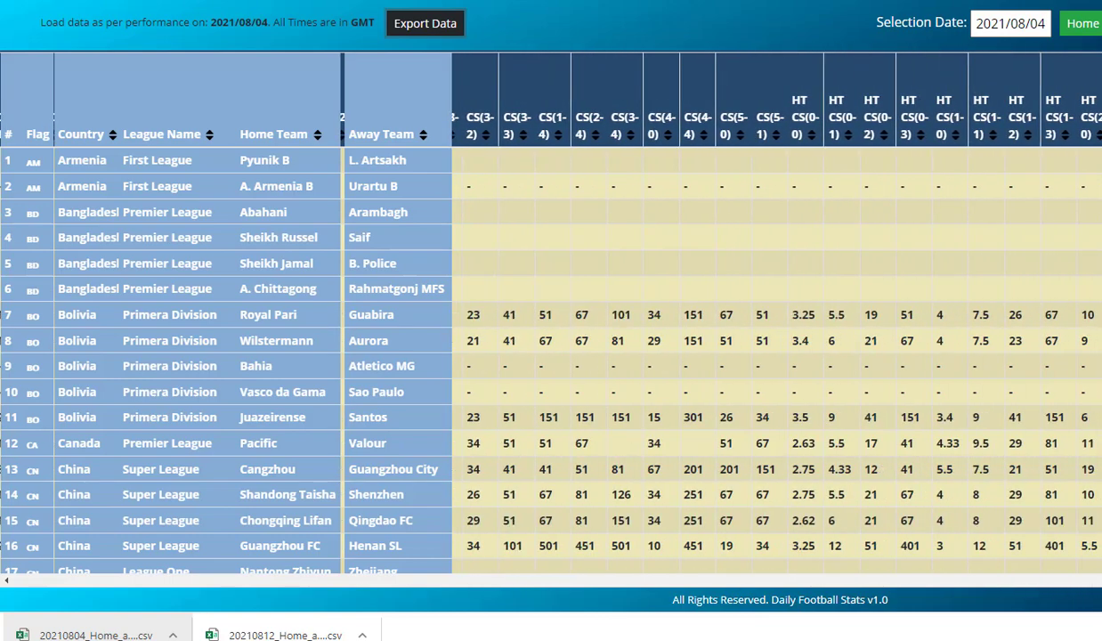
{"action": "left_click_drag", "start_coordinate": [1095, 636], "coordinate": [1042, 621]}
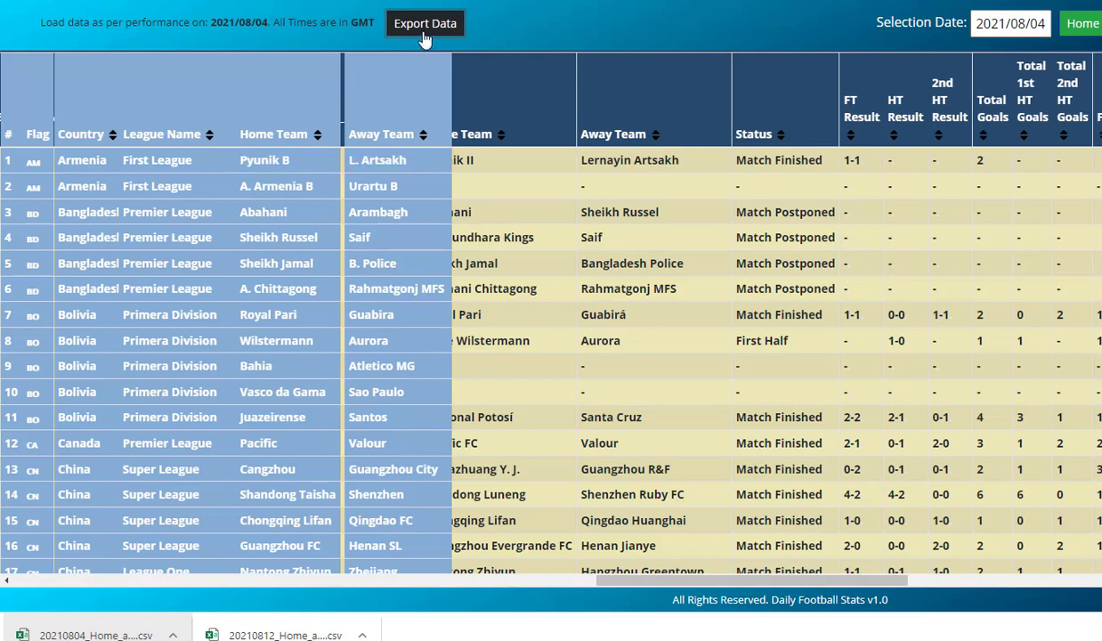
{"action": "left_click", "coordinate": [88, 634]}
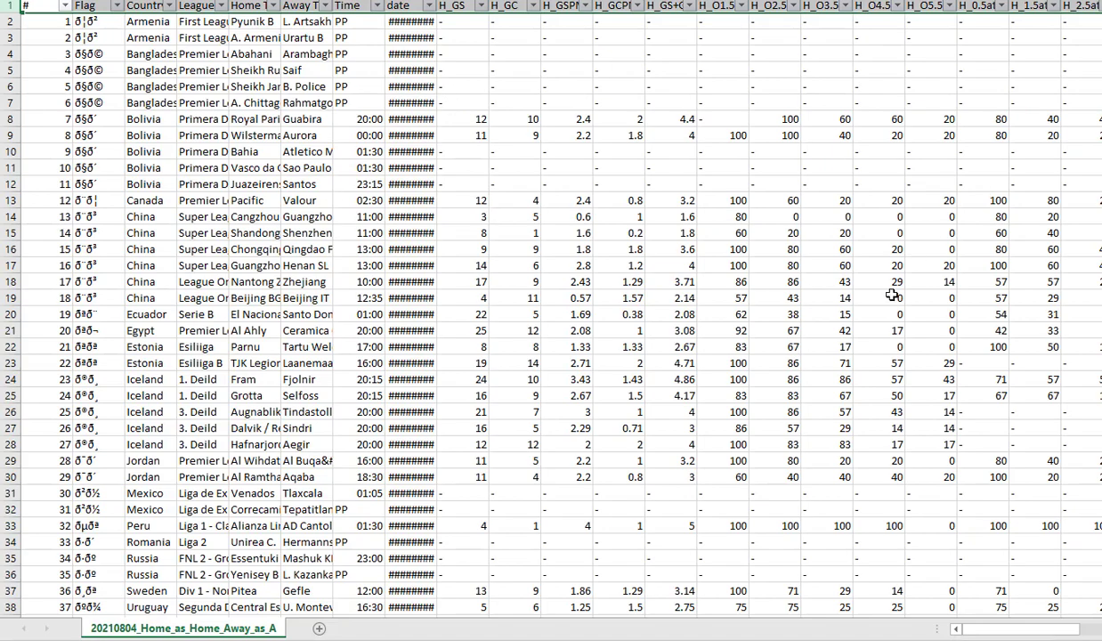
Review the CSV columns and H_O2.5% values, then return to the Daily Football Stats workbook
{"action": "left_click_drag", "start_coordinate": [1015, 629], "coordinate": [1059, 629]}
{"action": "scroll", "coordinate": [543, 308], "scroll_direction": "right", "scroll_amount": 10}
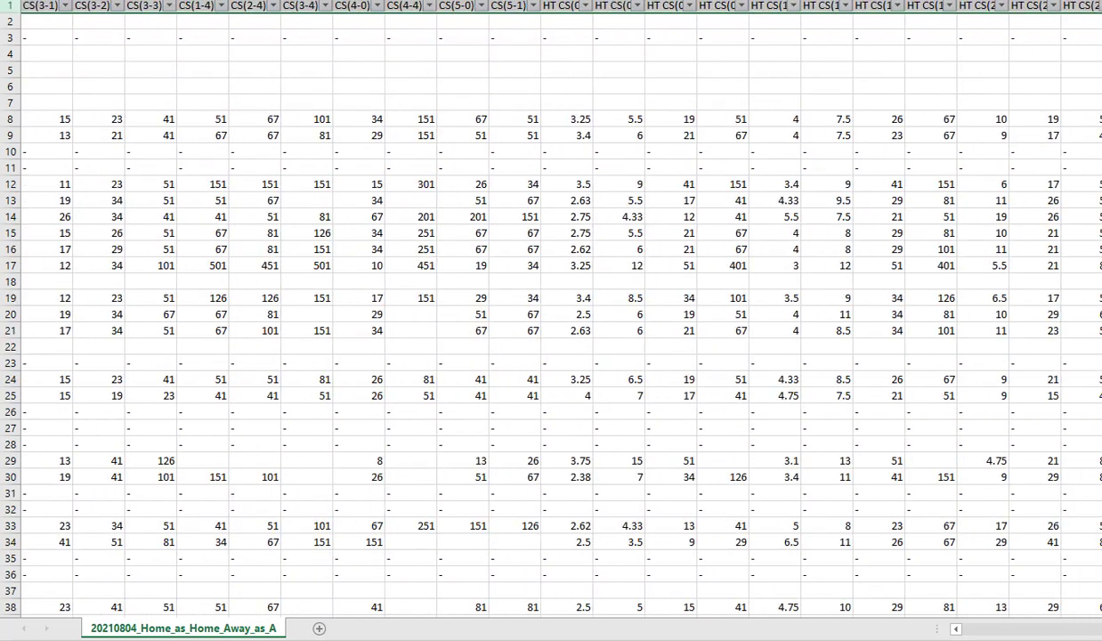
{"action": "left_click_drag", "start_coordinate": [1081, 629], "coordinate": [966, 636]}
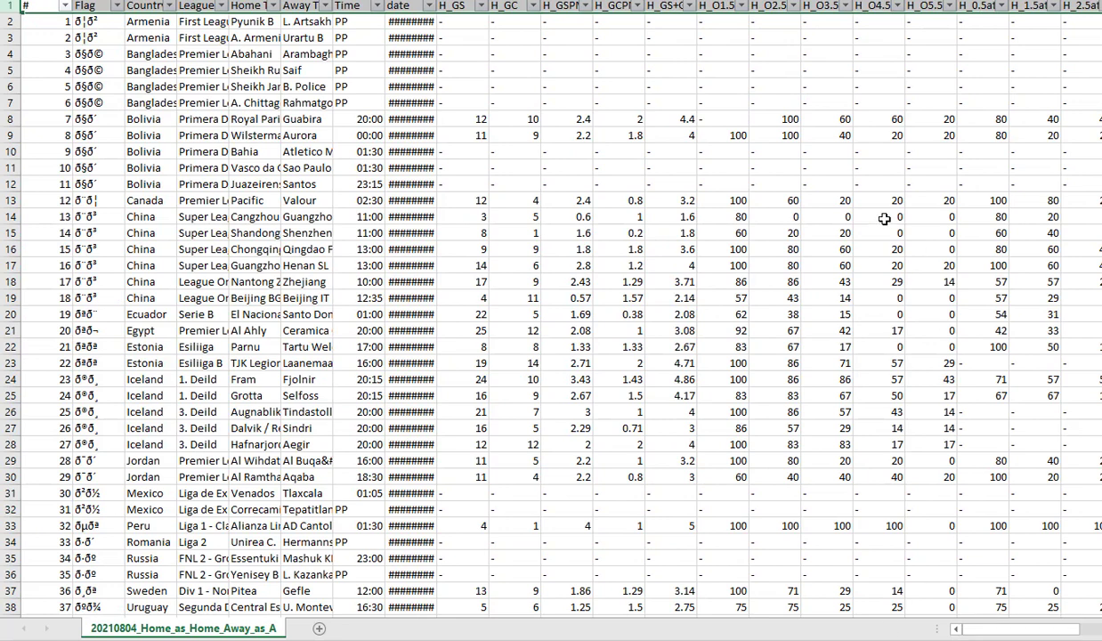
{"action": "left_click", "coordinate": [793, 6]}
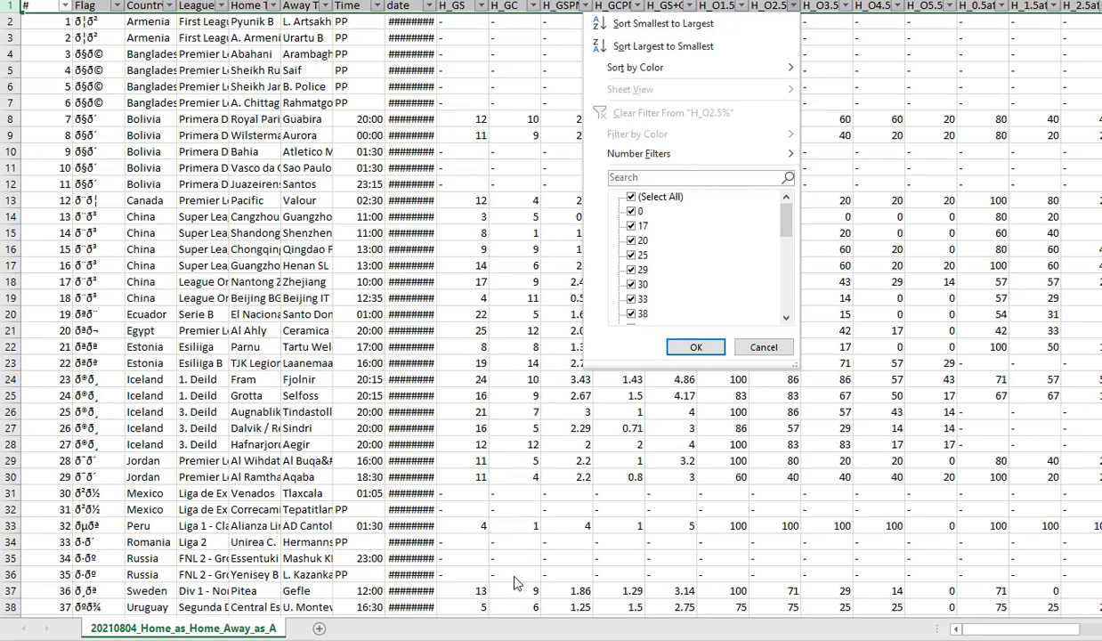
{"action": "key", "text": "Escape"}
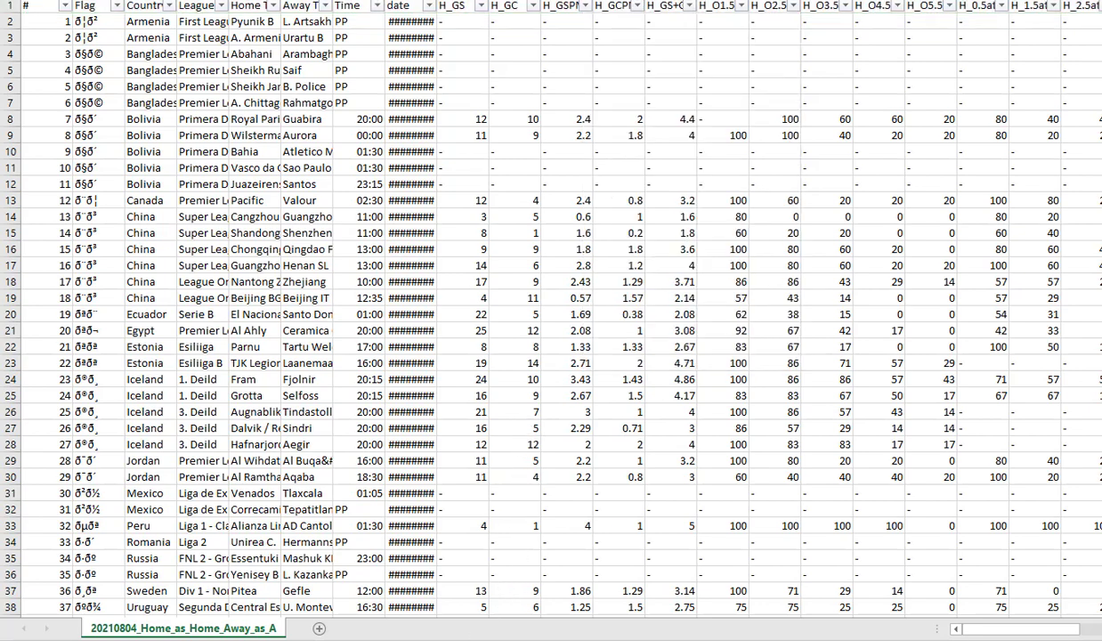
{"action": "left_click", "coordinate": [536, 613]}
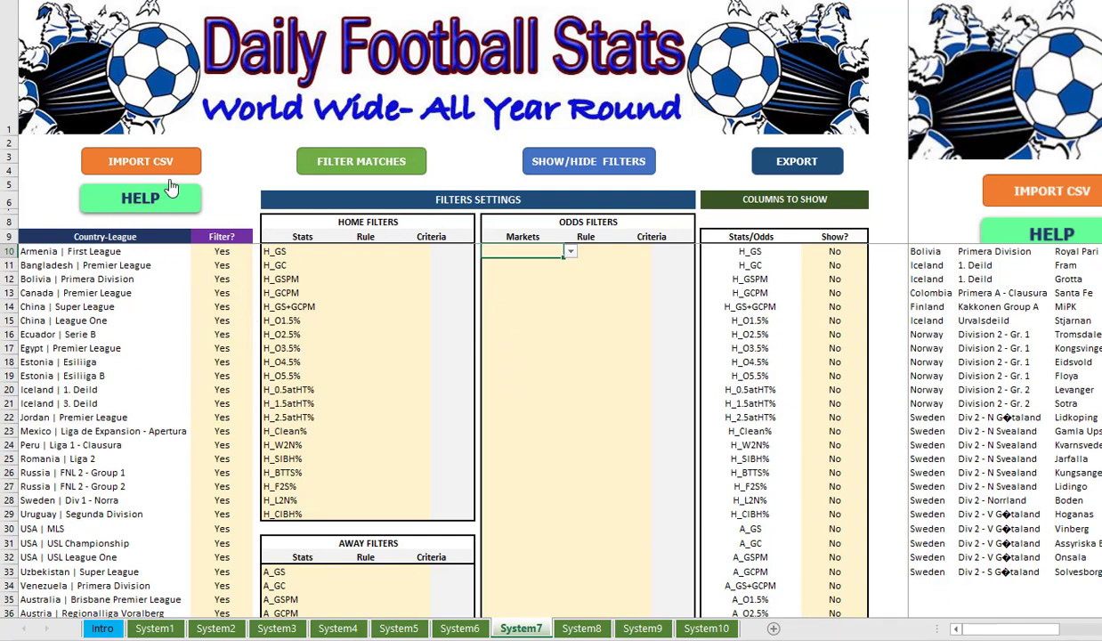
Import 20210804_Home_as_Home_Away_as_Away (1) into System7 and acknowledge the import message
{"action": "left_click", "coordinate": [136, 164]}
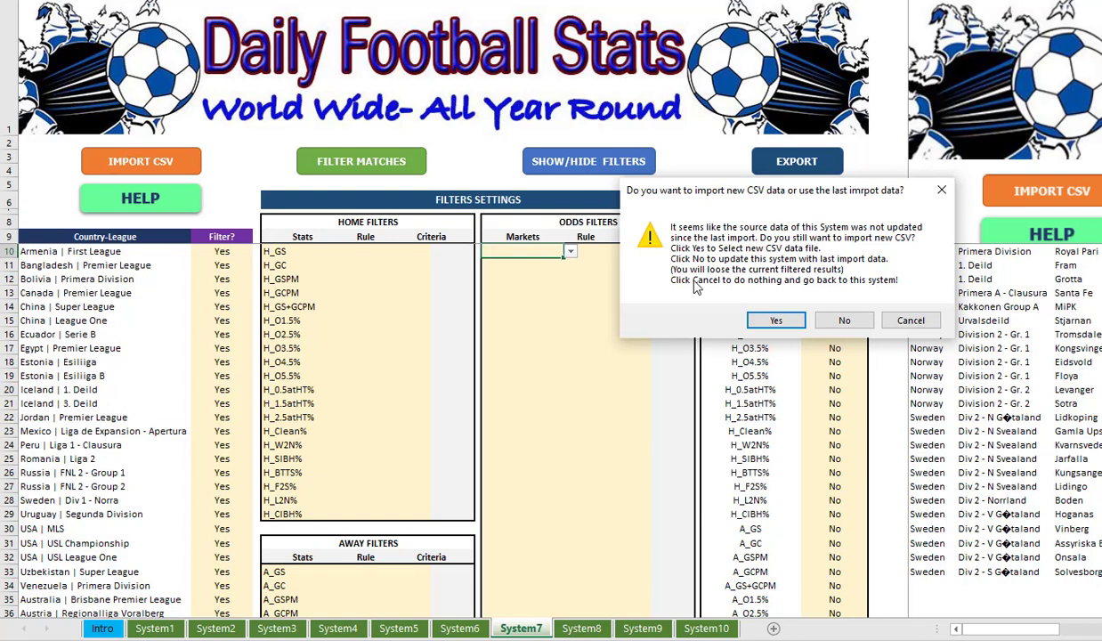
{"action": "left_click", "coordinate": [775, 323]}
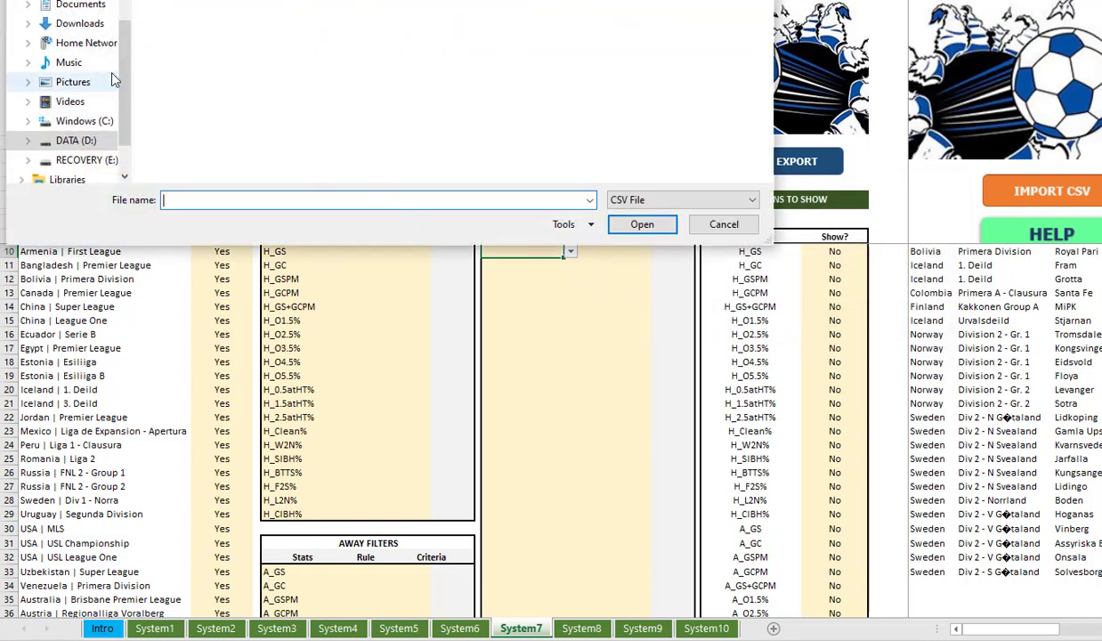
{"action": "scroll", "coordinate": [107, 69], "scroll_direction": "up", "scroll_amount": 6}
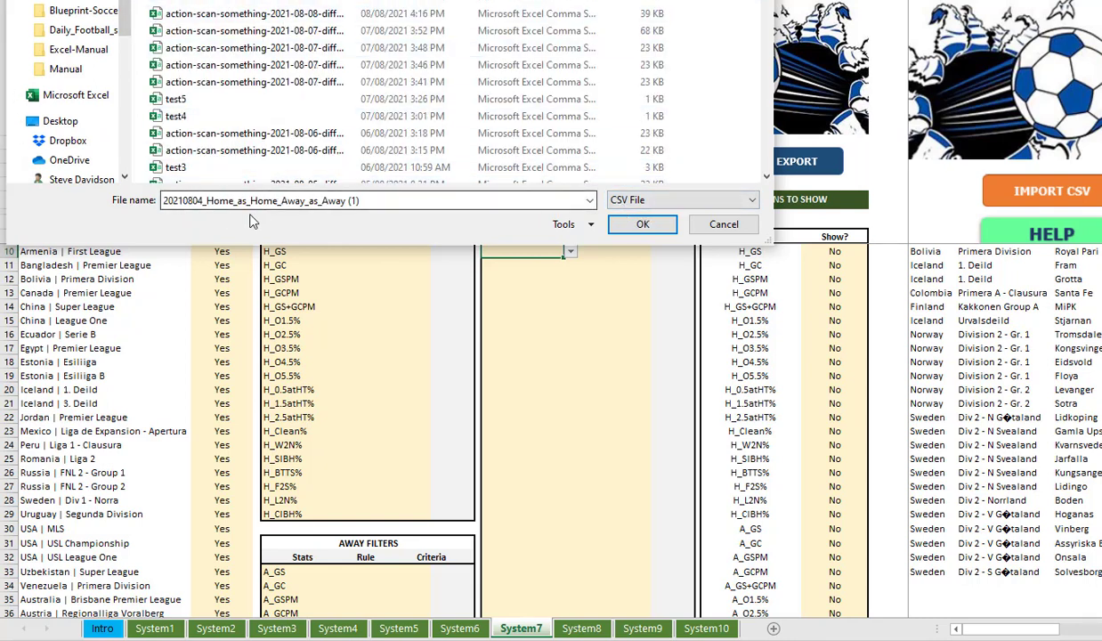
{"action": "left_click", "coordinate": [642, 225]}
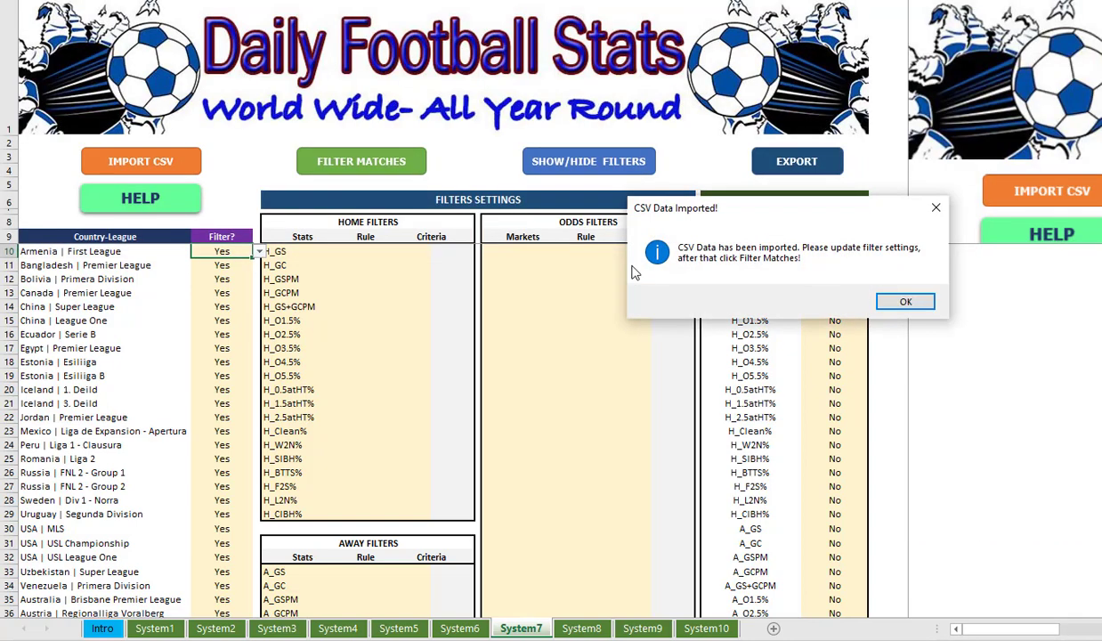
{"action": "left_click", "coordinate": [895, 301]}
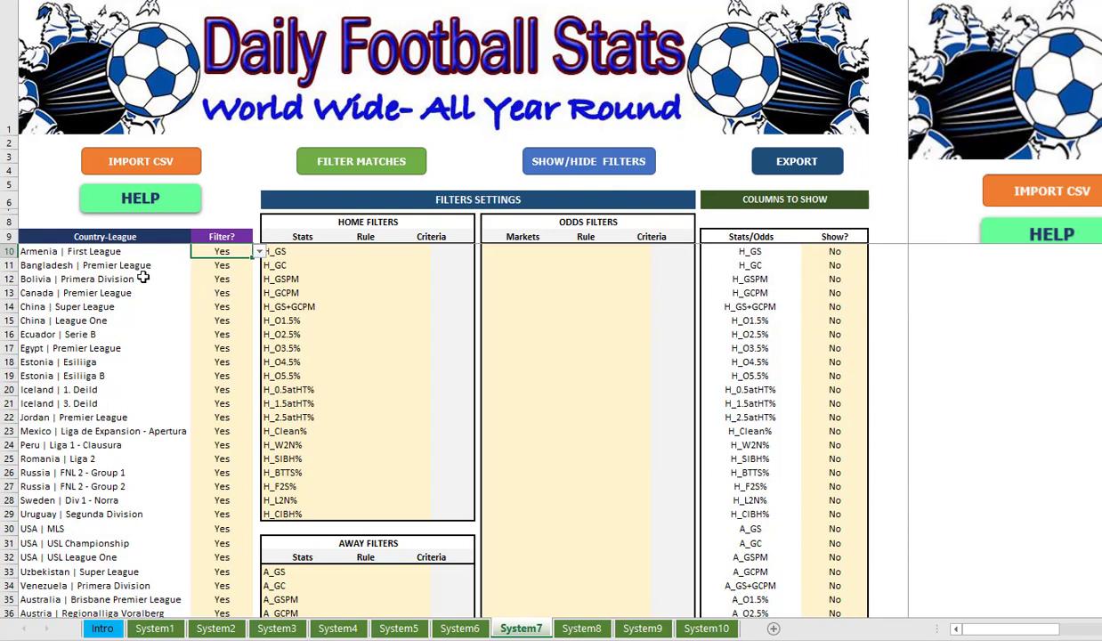
{"action": "scroll", "coordinate": [134, 356], "scroll_direction": "down", "scroll_amount": 6}
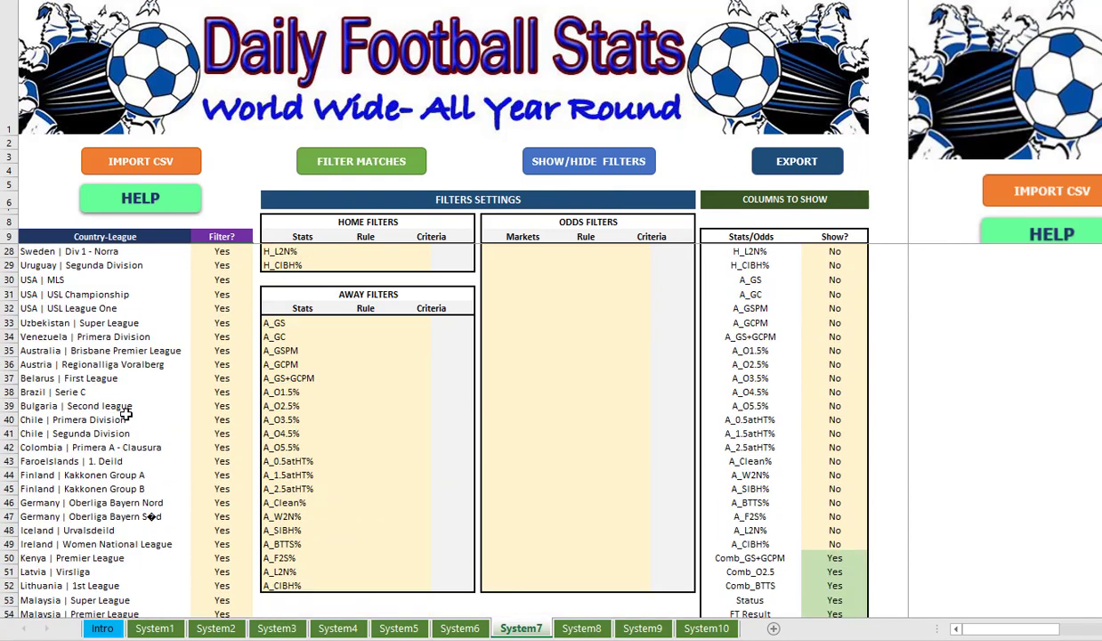
{"action": "scroll", "coordinate": [126, 414], "scroll_direction": "down", "scroll_amount": 3}
{"action": "scroll", "coordinate": [125, 391], "scroll_direction": "up", "scroll_amount": 9}
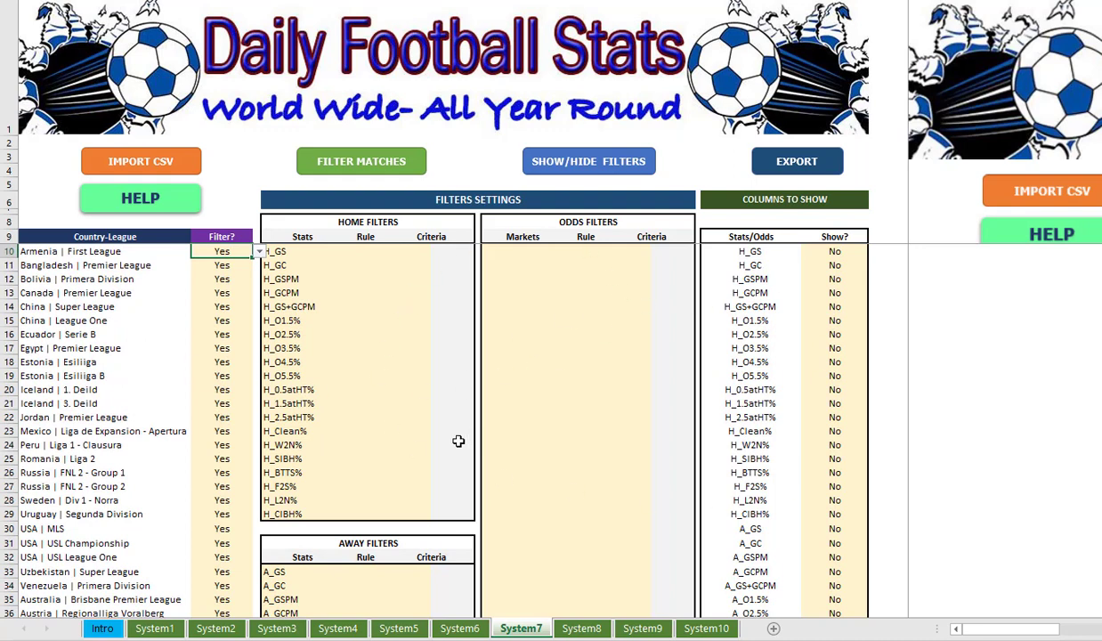
{"action": "left_click", "coordinate": [527, 253]}
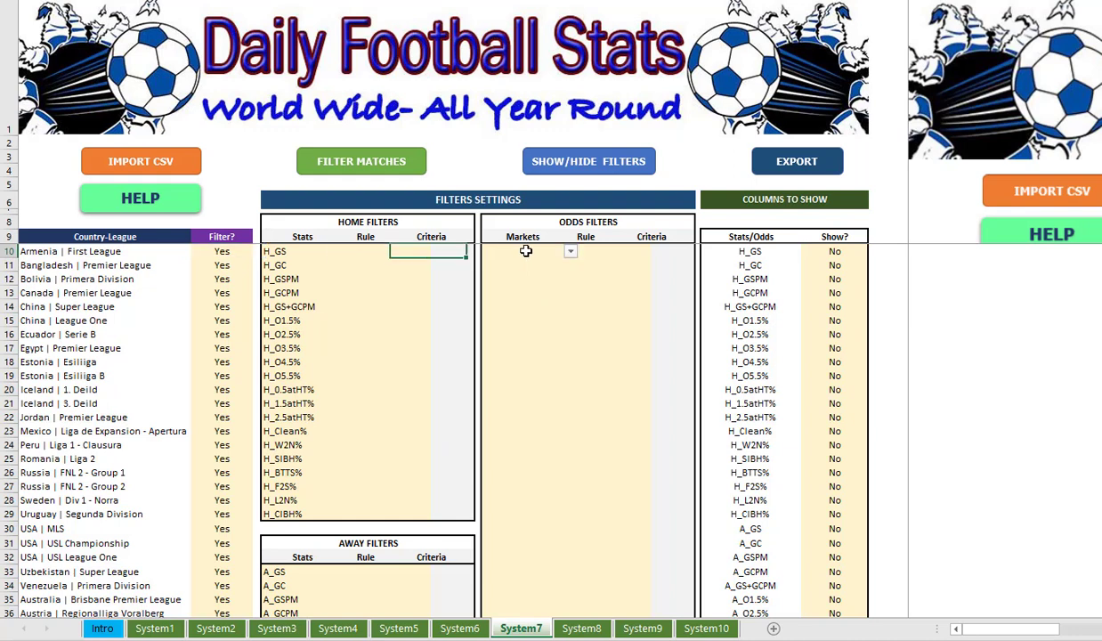
{"action": "left_click", "coordinate": [570, 252]}
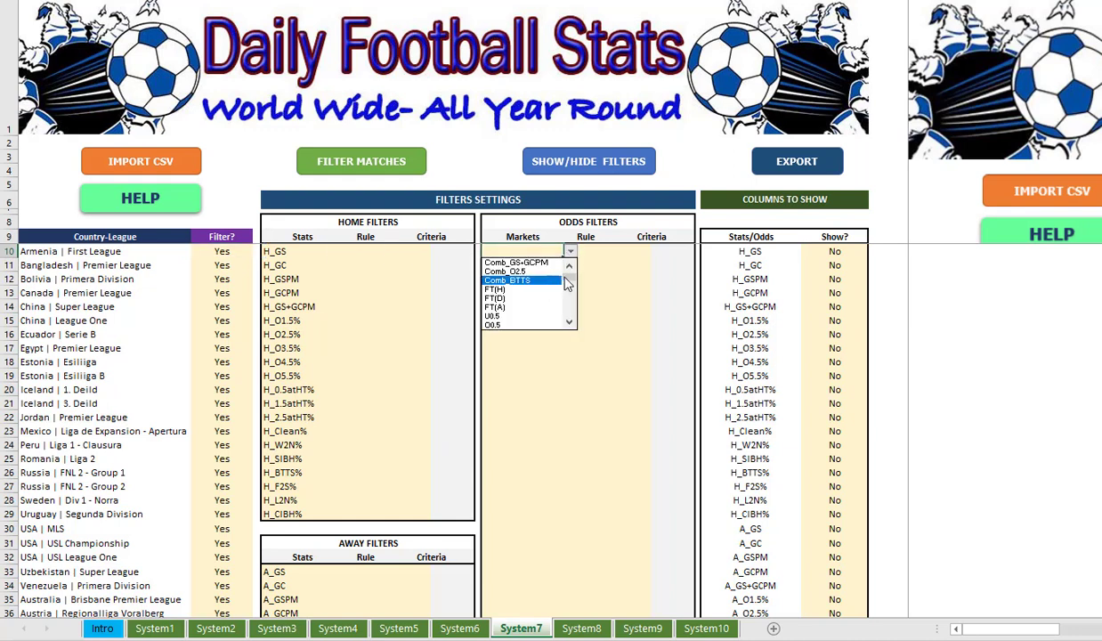
{"action": "mouse_move", "coordinate": [570, 283]}
{"action": "left_mouse_down"}
{"action": "mouse_move", "coordinate": [570, 307]}
{"action": "mouse_move", "coordinate": [570, 283]}
{"action": "left_mouse_up"}
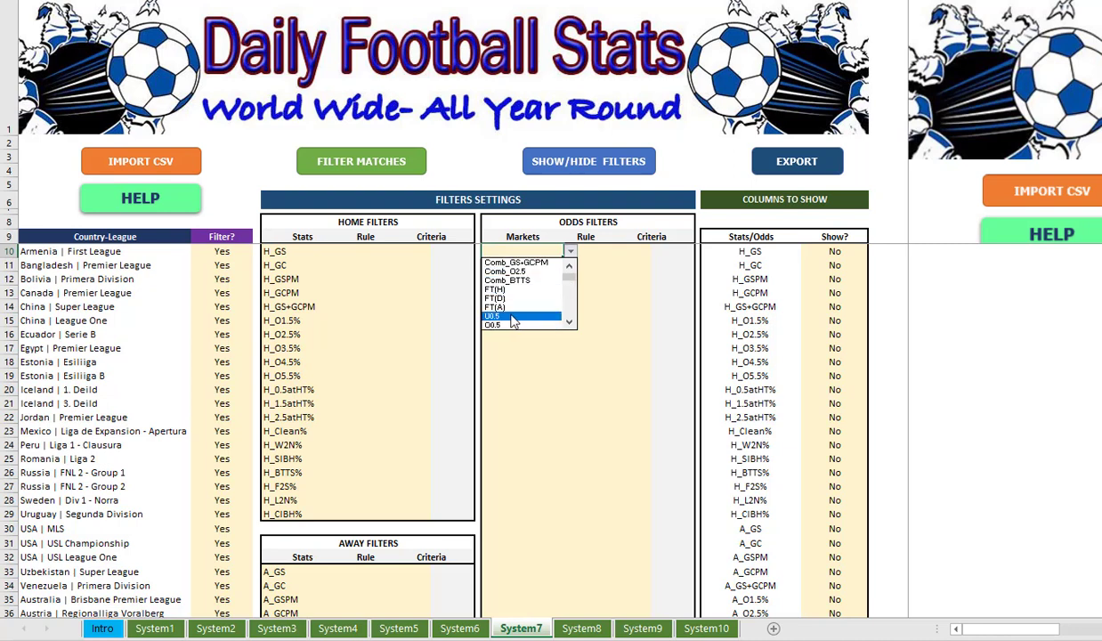
{"action": "left_click_drag", "start_coordinate": [569, 278], "coordinate": [569, 304]}
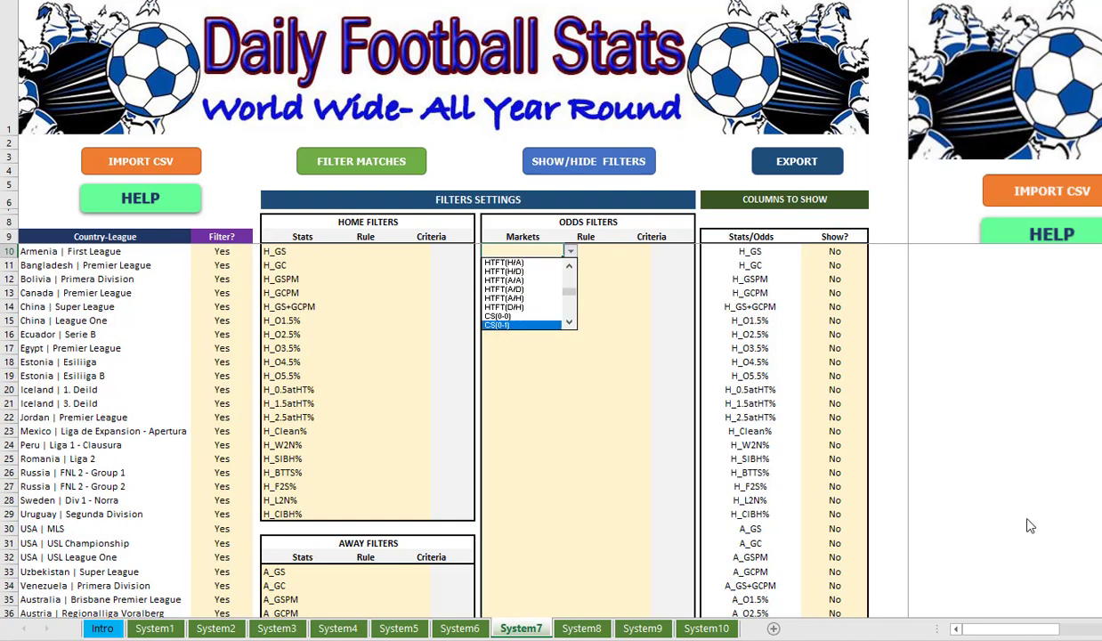
{"action": "key", "text": "Escape"}
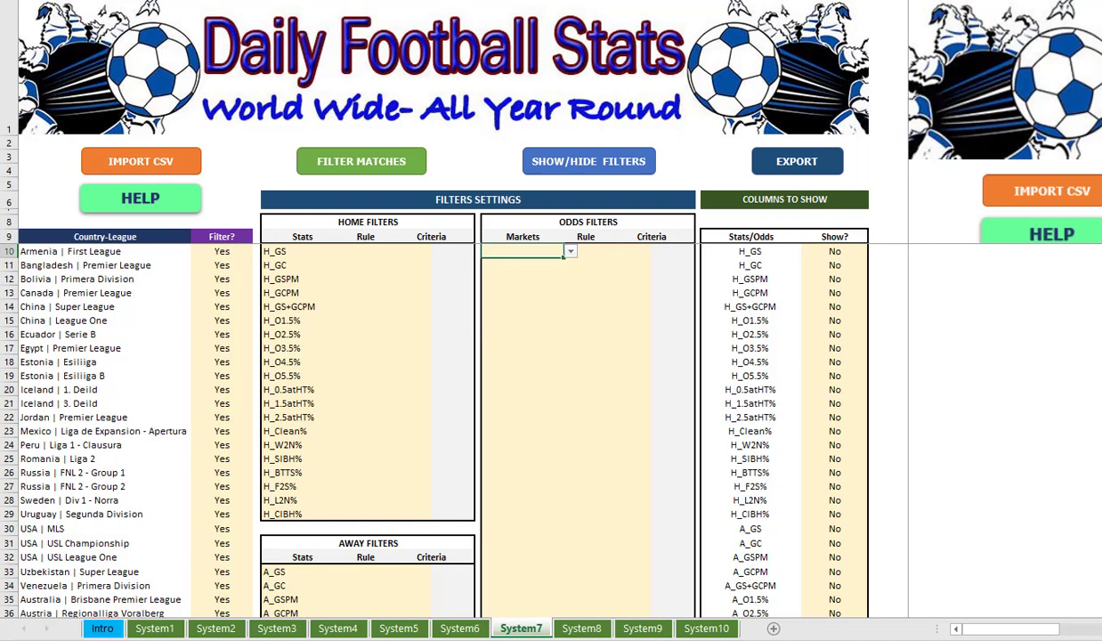
{"action": "scroll", "coordinate": [551, 321], "scroll_direction": "up", "scroll_amount": 2}
{"action": "scroll", "coordinate": [551, 320], "scroll_direction": "up", "scroll_amount": 10}
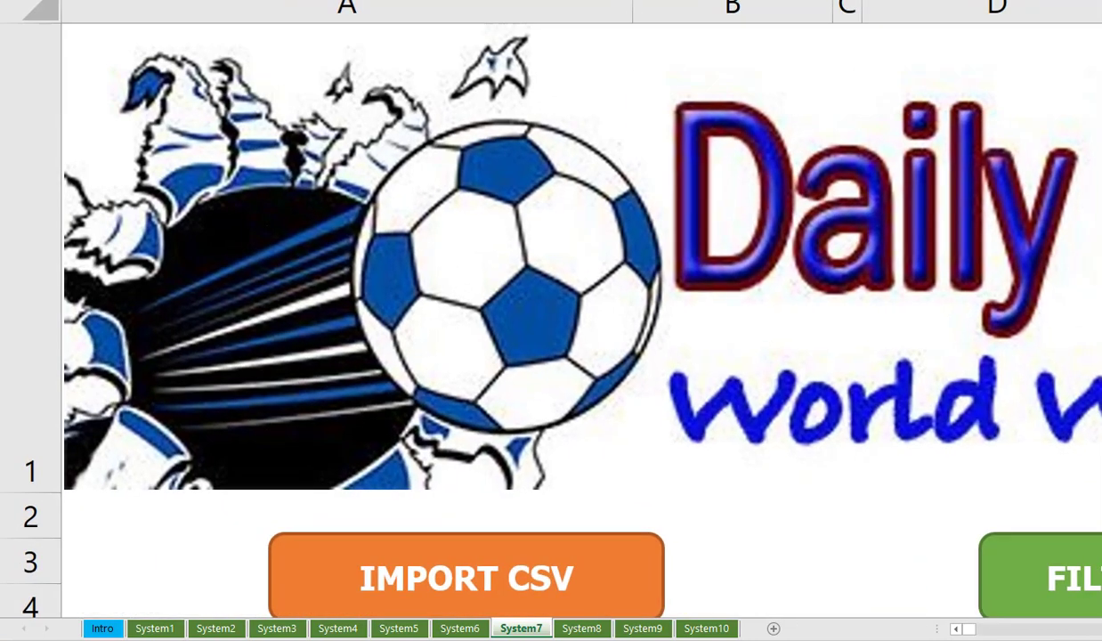
Add a System7 odds filter rule requiring FT(H) odds <= 1.60
{"action": "scroll", "coordinate": [552, 321], "scroll_direction": "down", "scroll_amount": 10}
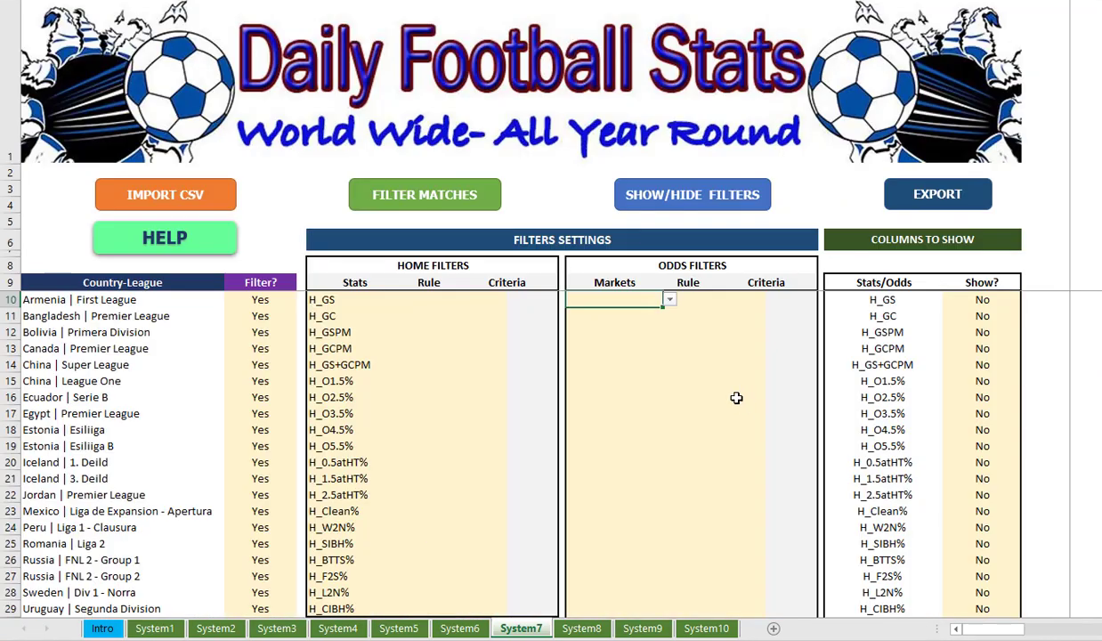
{"action": "left_click", "coordinate": [670, 301]}
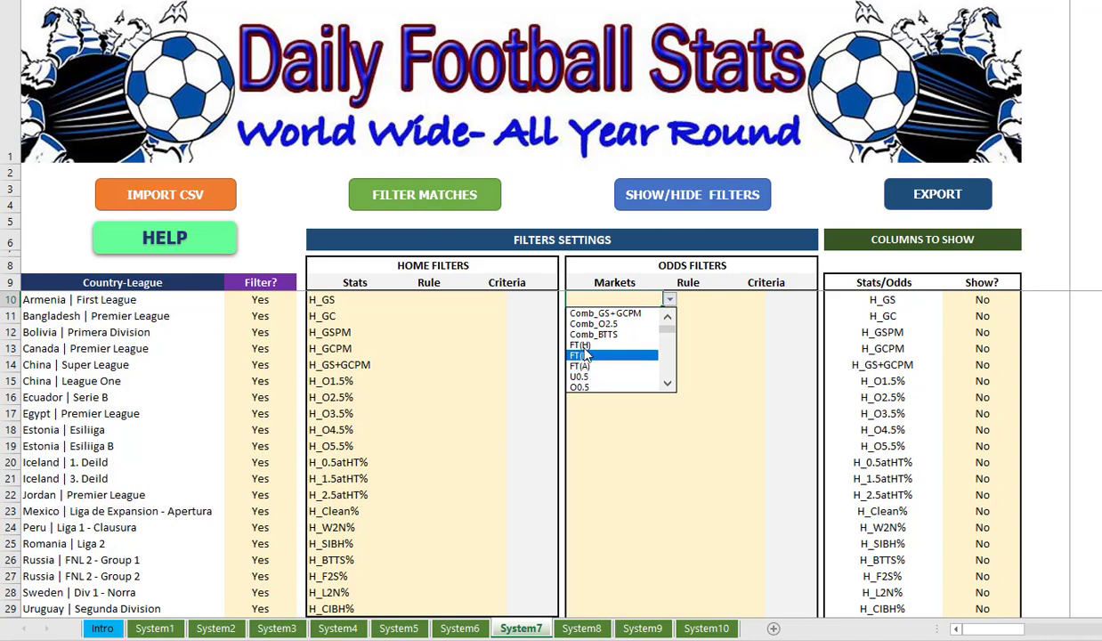
{"action": "left_click", "coordinate": [580, 344]}
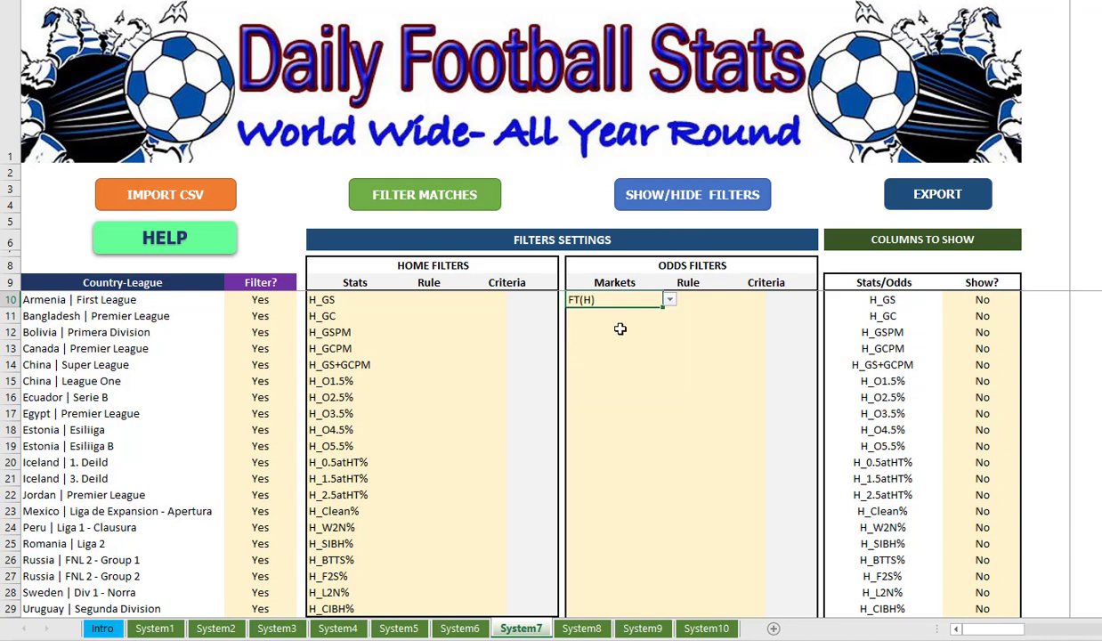
{"action": "left_click", "coordinate": [690, 300]}
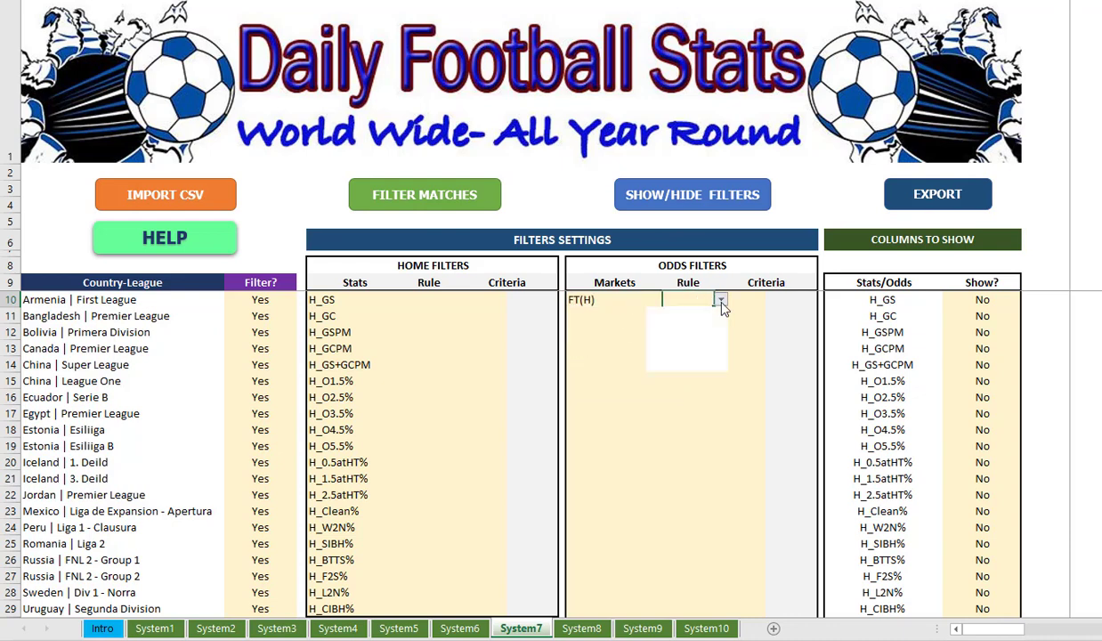
{"action": "left_click", "coordinate": [720, 300]}
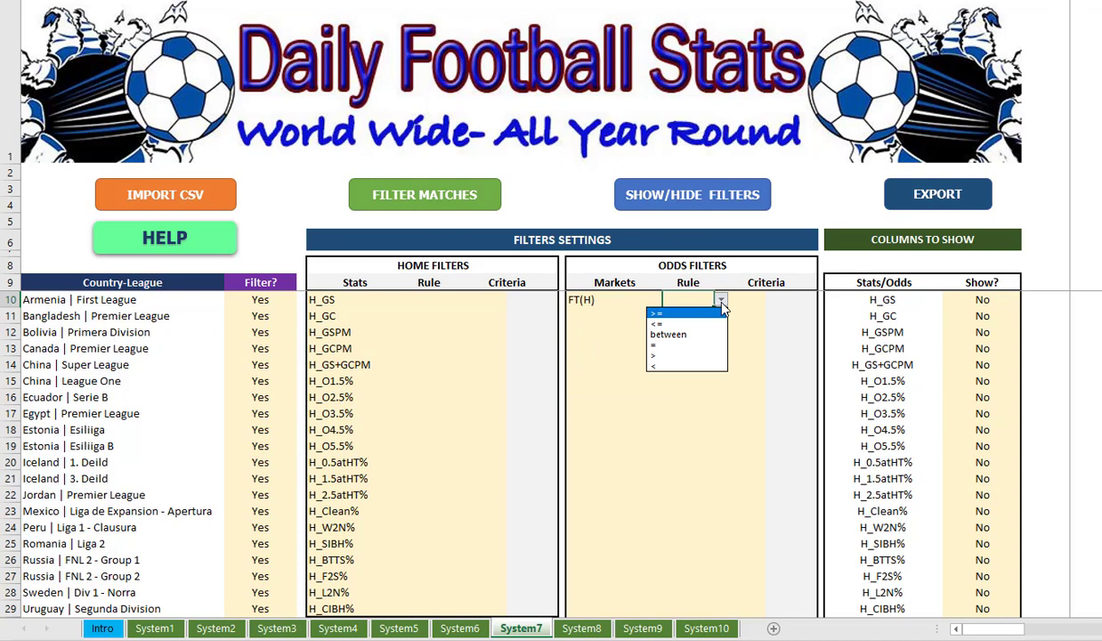
{"action": "left_click", "coordinate": [670, 325]}
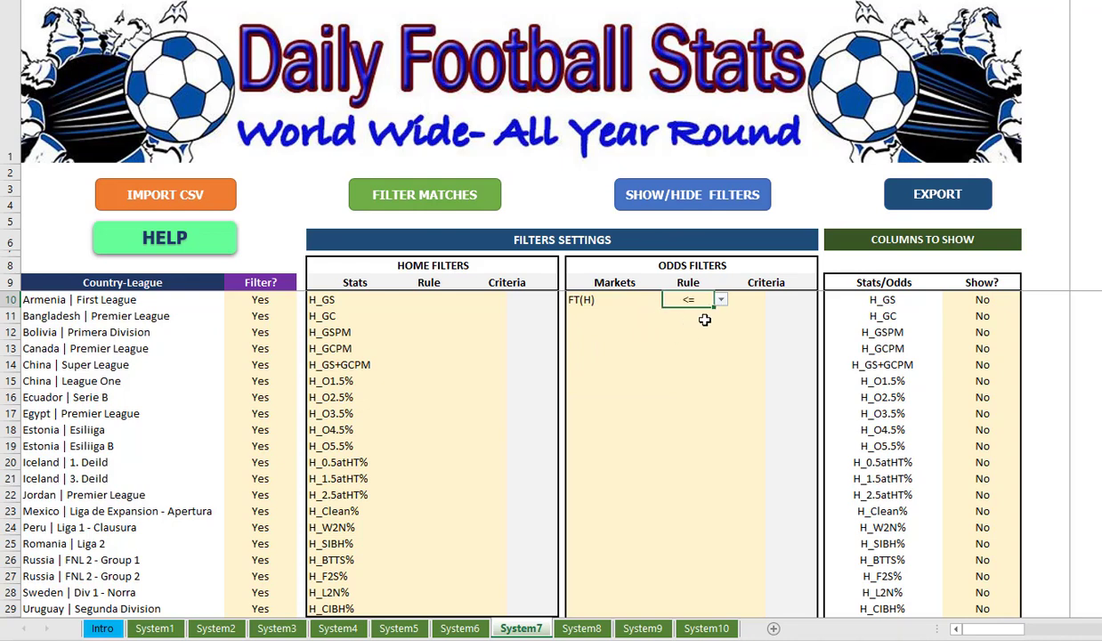
{"action": "left_click", "coordinate": [761, 302]}
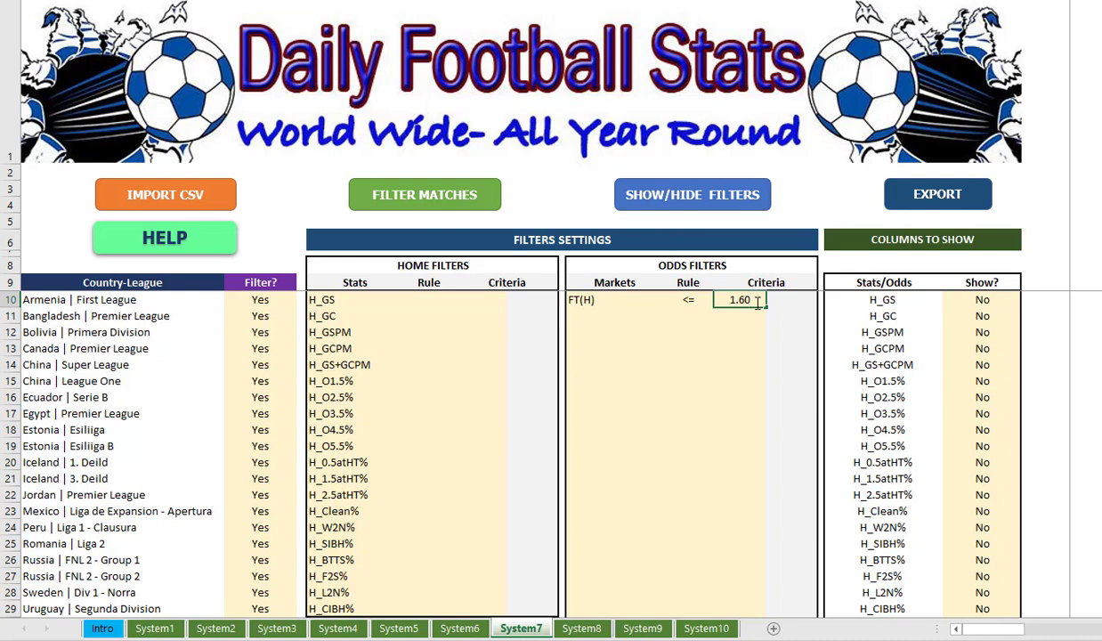
{"action": "key", "text": "Return"}
Set Filter? to No for China Super League, China League One and Egypt Premier League
{"action": "left_click", "coordinate": [258, 368]}
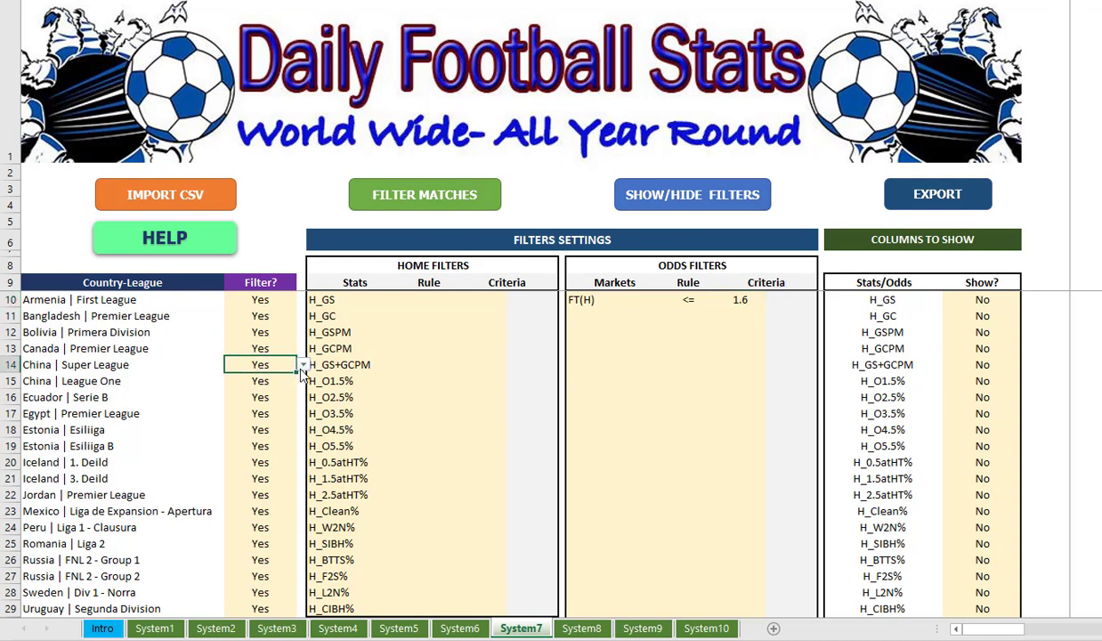
{"action": "left_click", "coordinate": [304, 366]}
{"action": "left_click", "coordinate": [254, 378]}
{"action": "key", "text": "Return"}
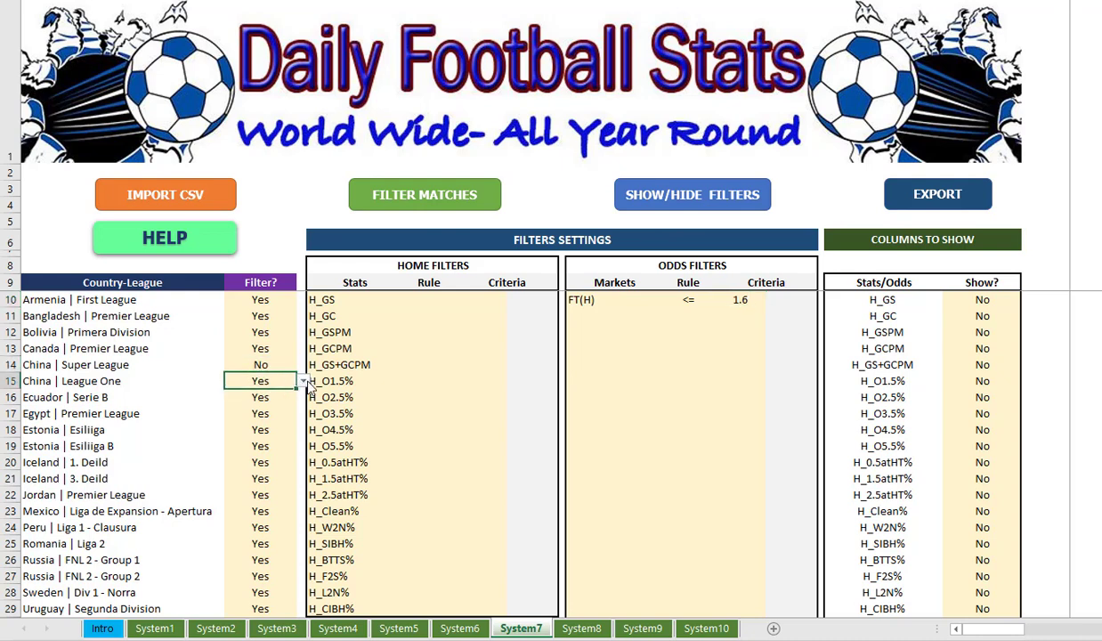
{"action": "left_click", "coordinate": [303, 381]}
{"action": "left_click", "coordinate": [256, 402]}
{"action": "left_click", "coordinate": [255, 414]}
{"action": "left_click", "coordinate": [304, 414]}
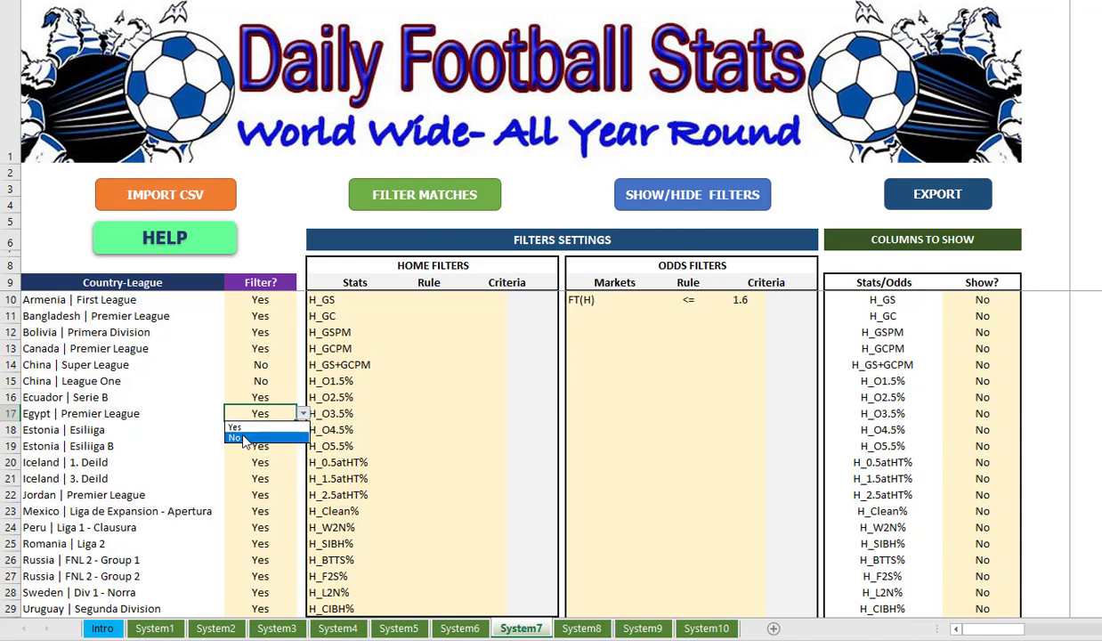
{"action": "left_click", "coordinate": [243, 438]}
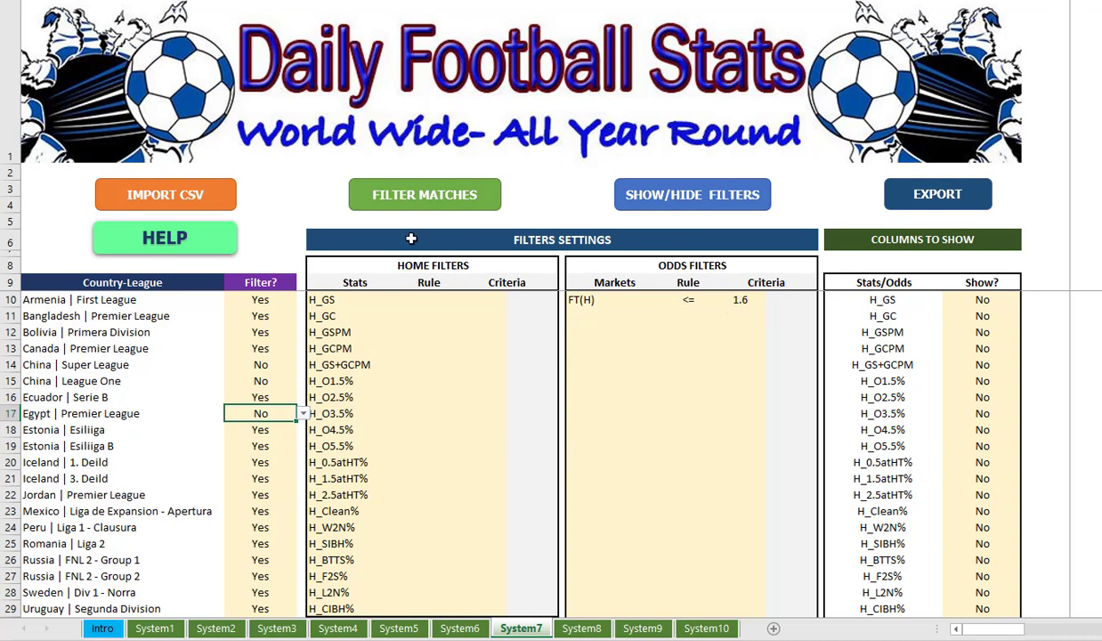
Run the System7 match filter, dismiss the Completed! message, and hide the filter panels
{"action": "left_click", "coordinate": [398, 193]}
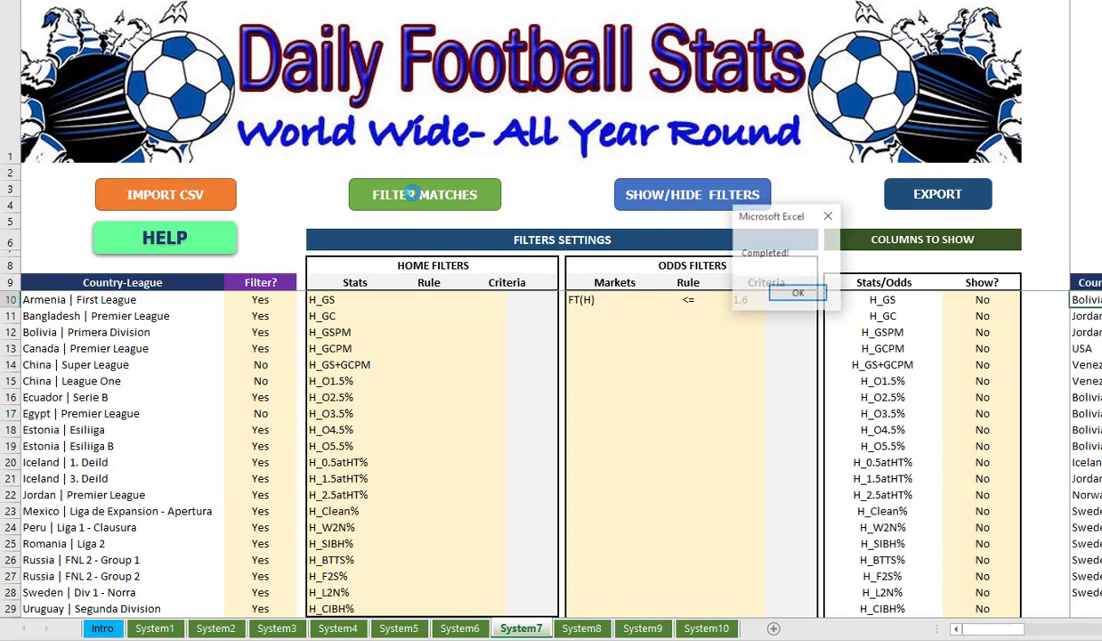
{"action": "left_click", "coordinate": [787, 294]}
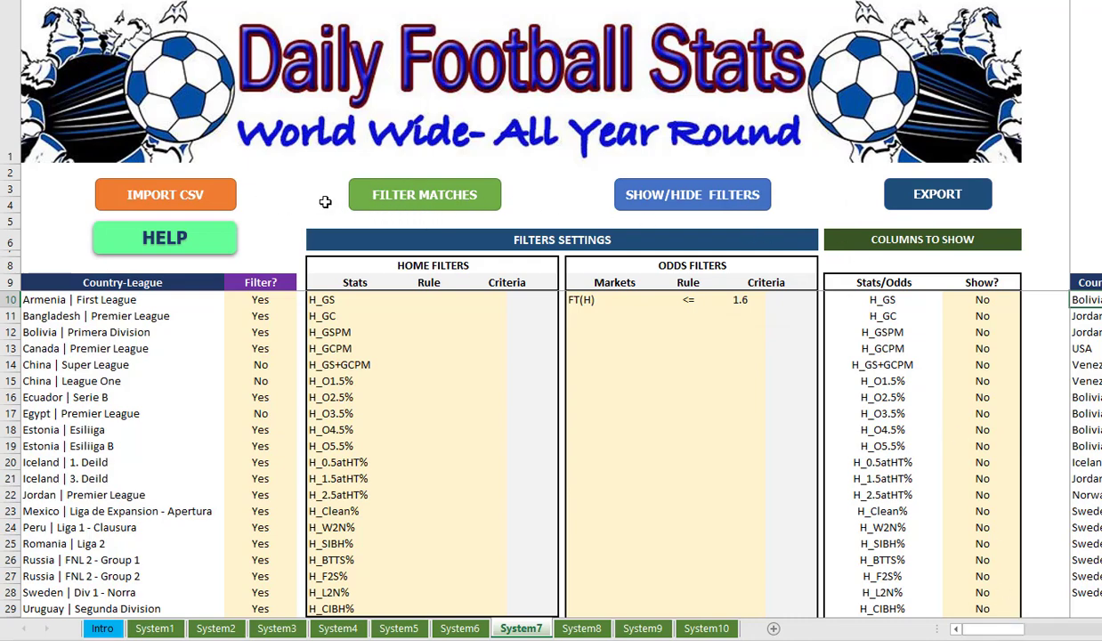
{"action": "left_click", "coordinate": [643, 189]}
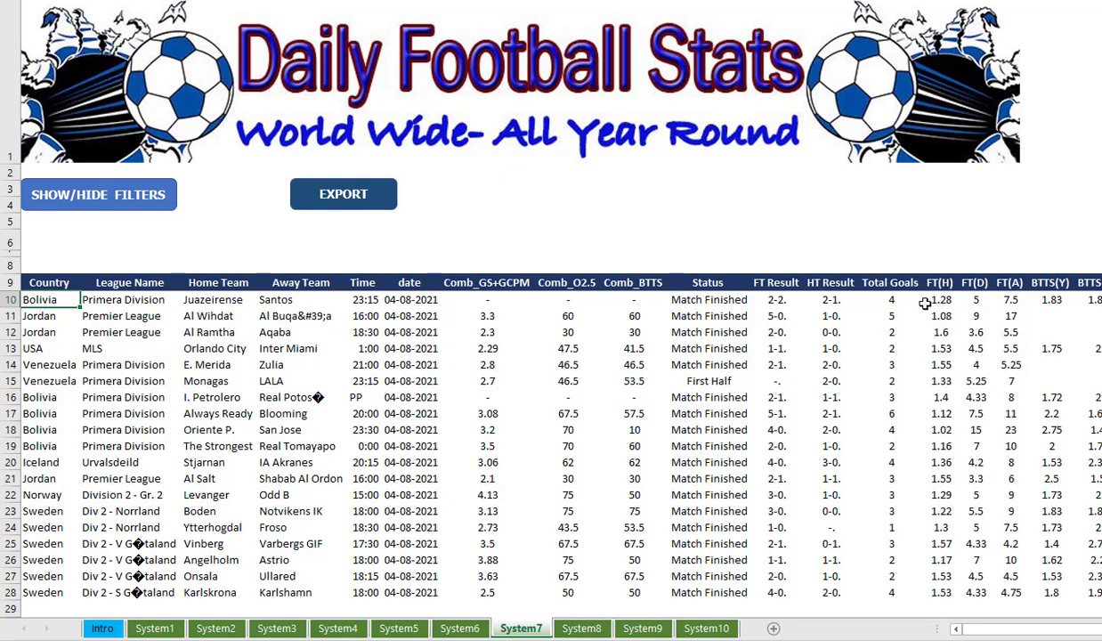
Check the filtered matches' FT results, return to the top, and move to System2
{"action": "left_click", "coordinate": [773, 303]}
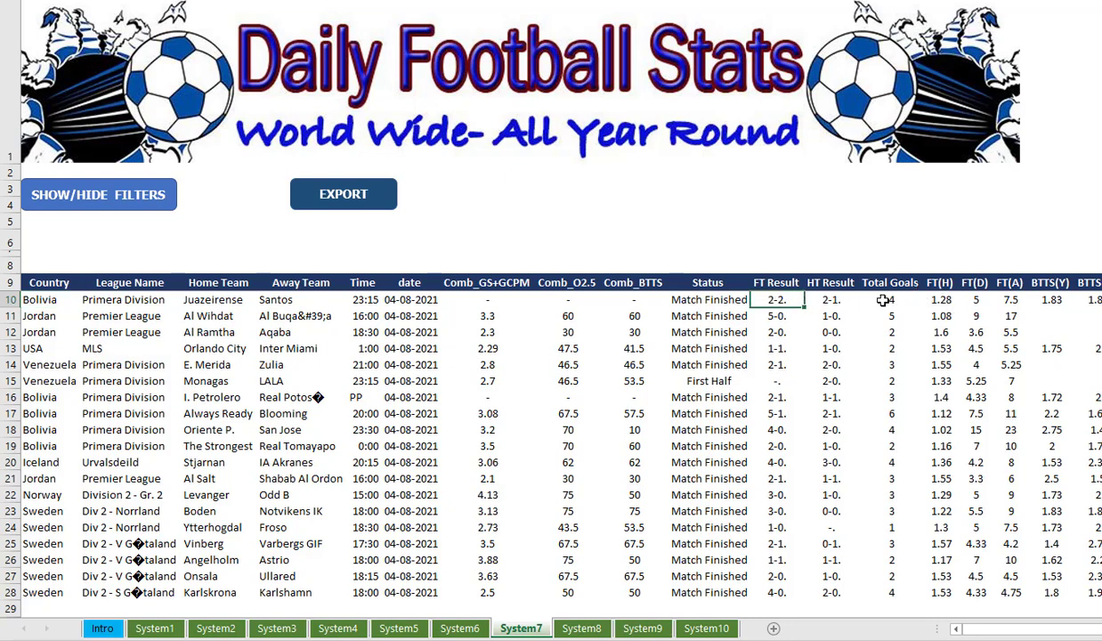
{"action": "left_click", "coordinate": [777, 349]}
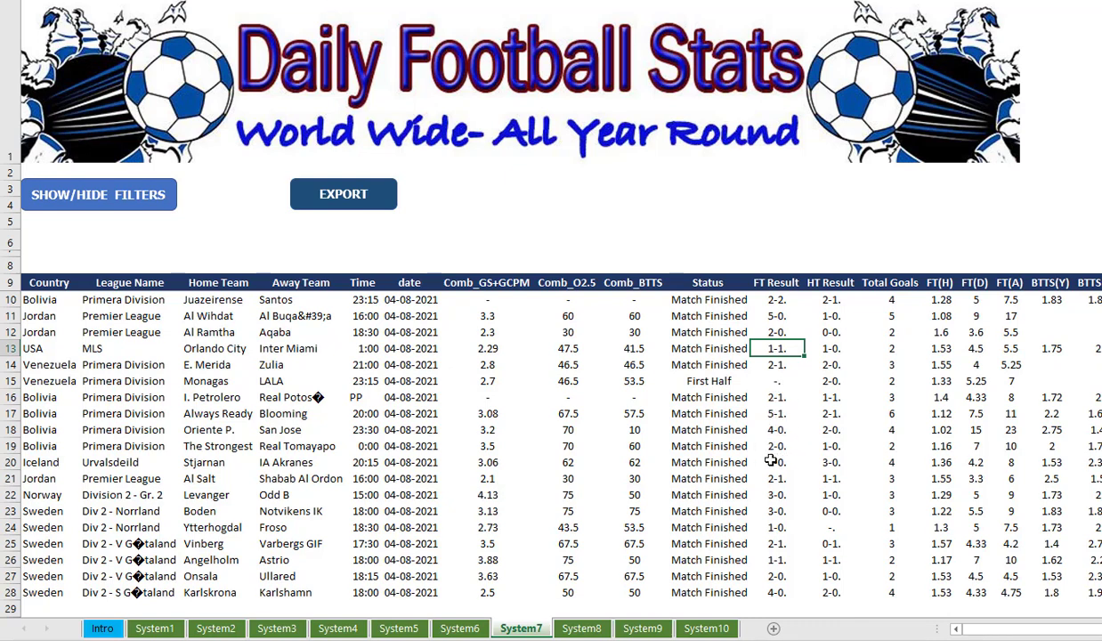
{"action": "left_click", "coordinate": [780, 546]}
{"action": "left_click", "coordinate": [782, 560]}
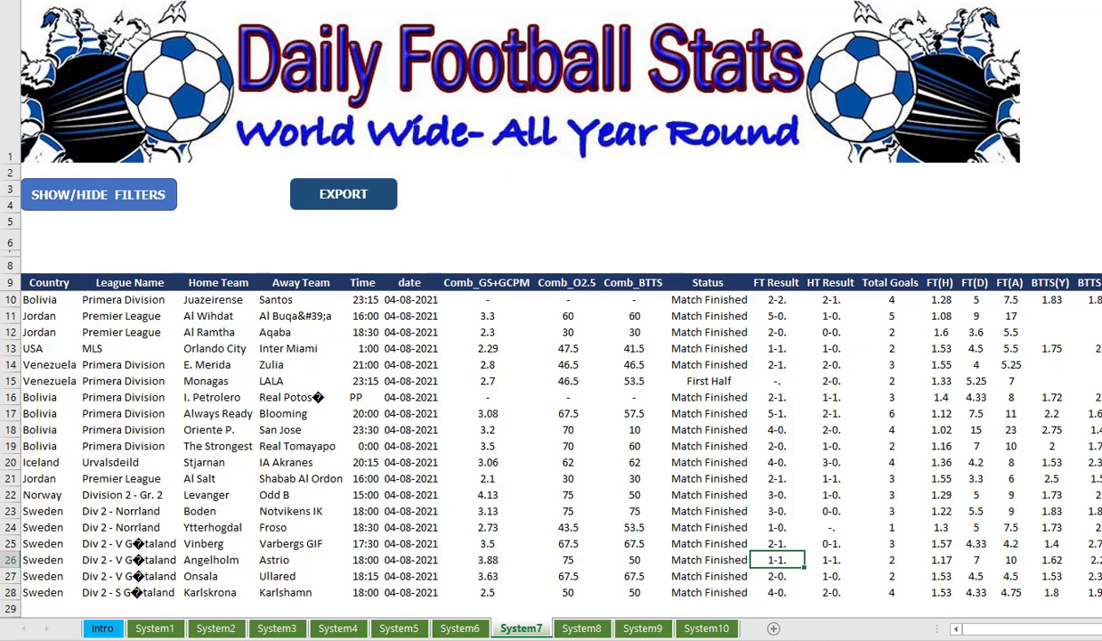
{"action": "key", "text": "ctrl+Home"}
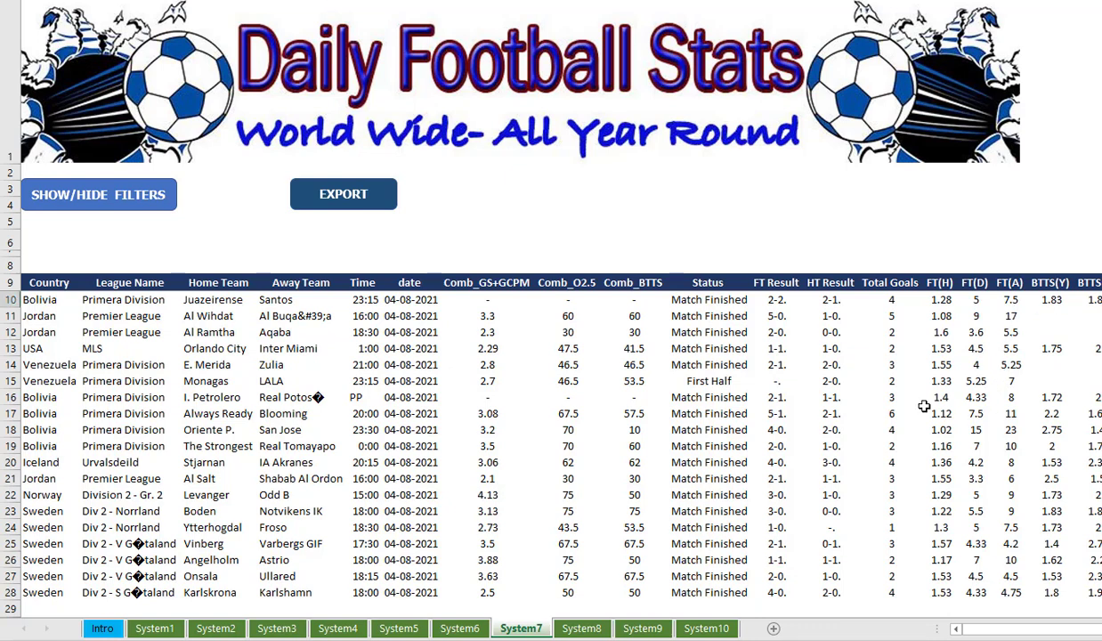
{"action": "left_click", "coordinate": [217, 628]}
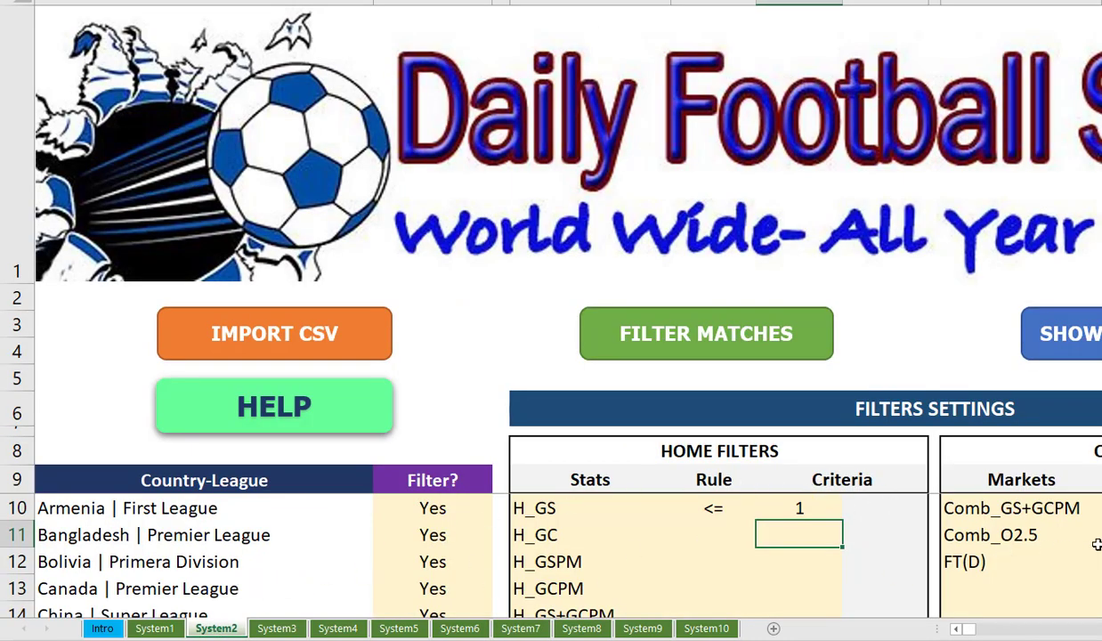
{"action": "scroll", "coordinate": [1096, 544], "scroll_direction": "down", "scroll_amount": 1}
{"action": "scroll", "coordinate": [1093, 541], "scroll_direction": "up", "scroll_amount": 1}
{"action": "scroll", "coordinate": [551, 309], "scroll_direction": "down", "scroll_amount": 3}
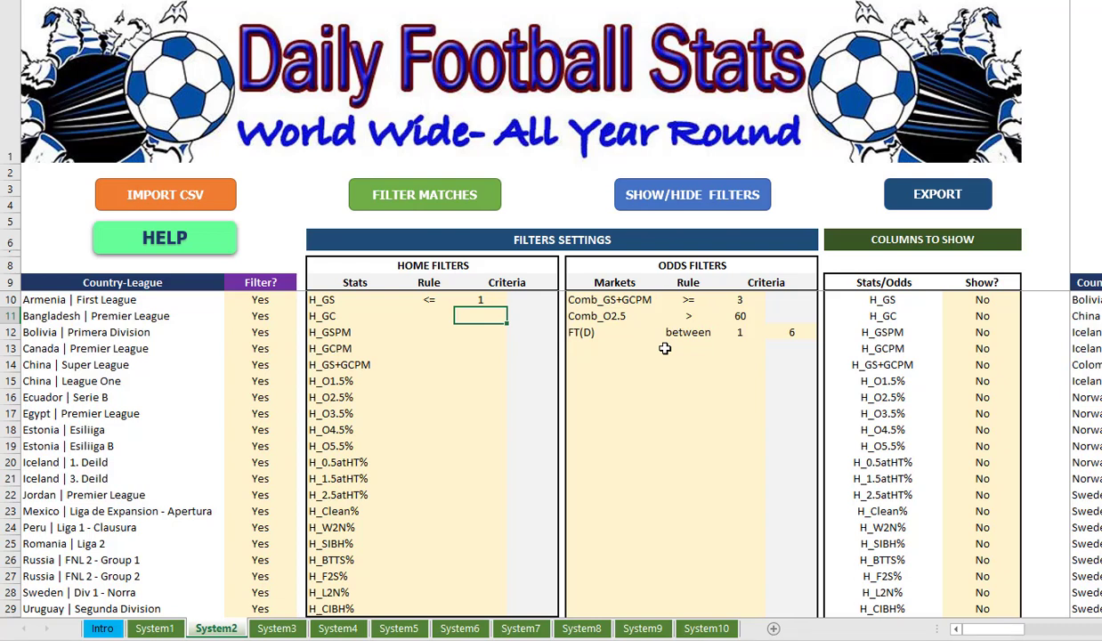
Run the System2 filter, dismiss the outdated-data warning, and hide the filter settings
{"action": "left_click", "coordinate": [421, 205]}
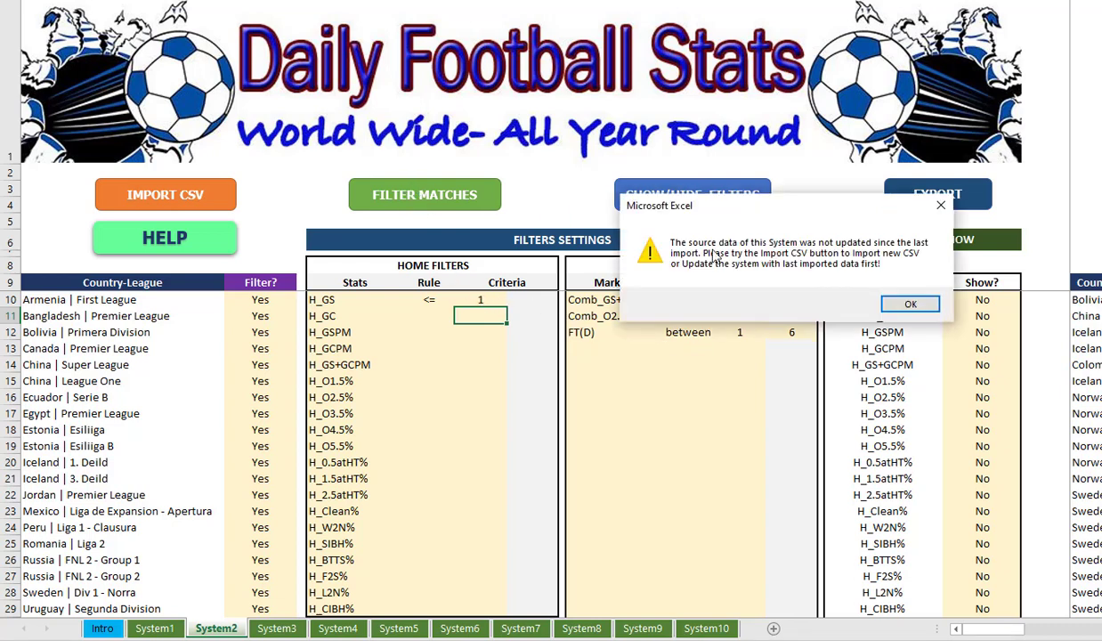
{"action": "left_click", "coordinate": [909, 304]}
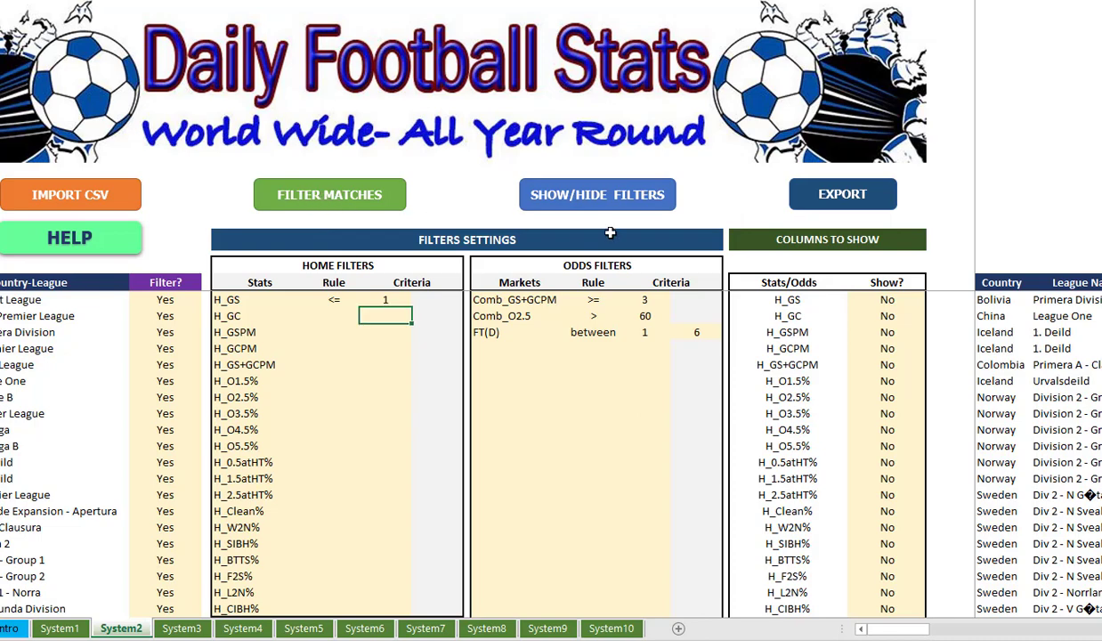
{"action": "left_click", "coordinate": [564, 193]}
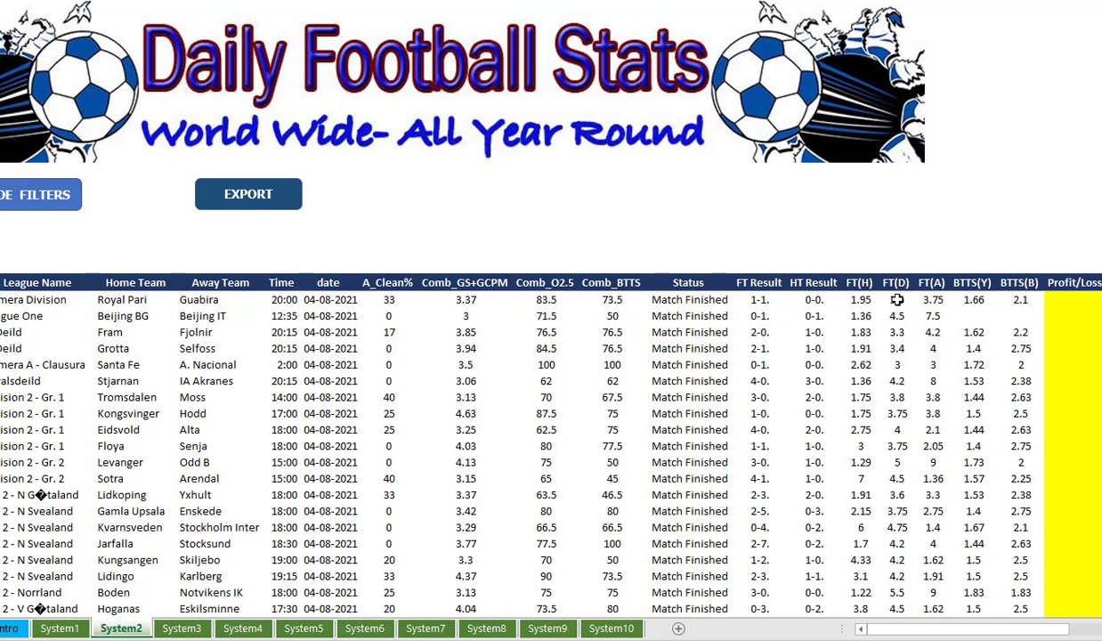
{"action": "left_click_drag", "start_coordinate": [897, 300], "coordinate": [905, 588]}
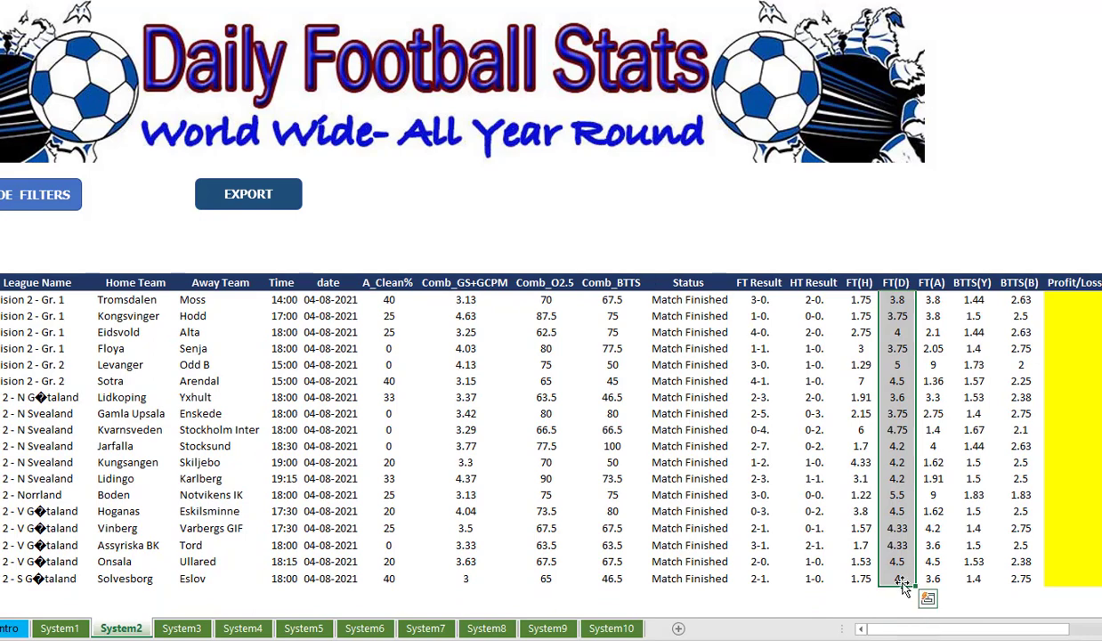
{"action": "scroll", "coordinate": [897, 572], "scroll_direction": "up", "scroll_amount": 2}
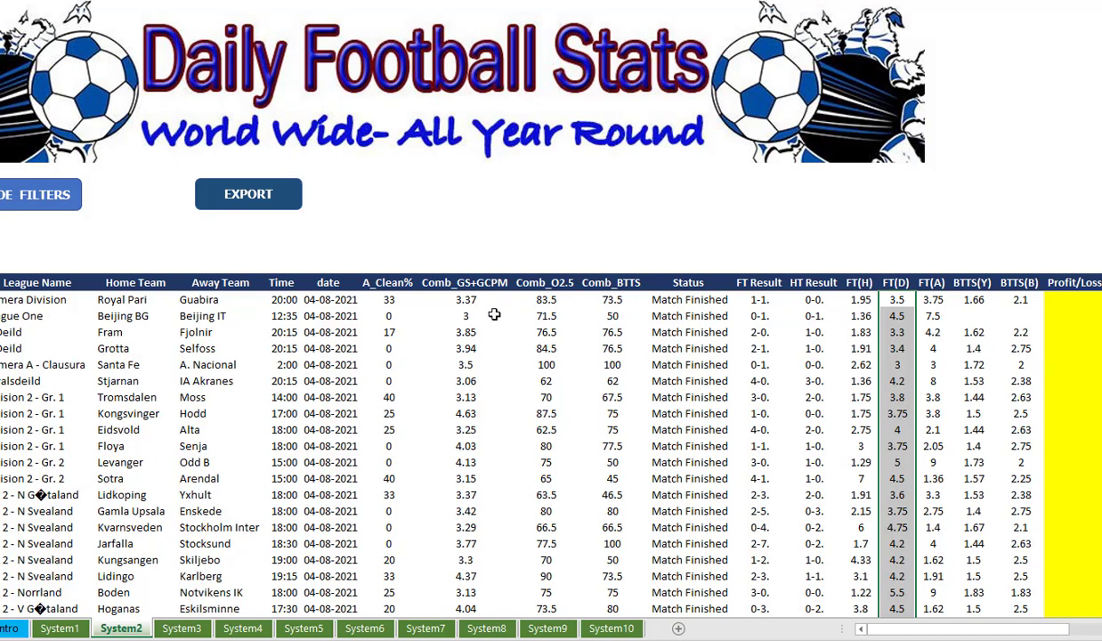
{"action": "left_click", "coordinate": [531, 285]}
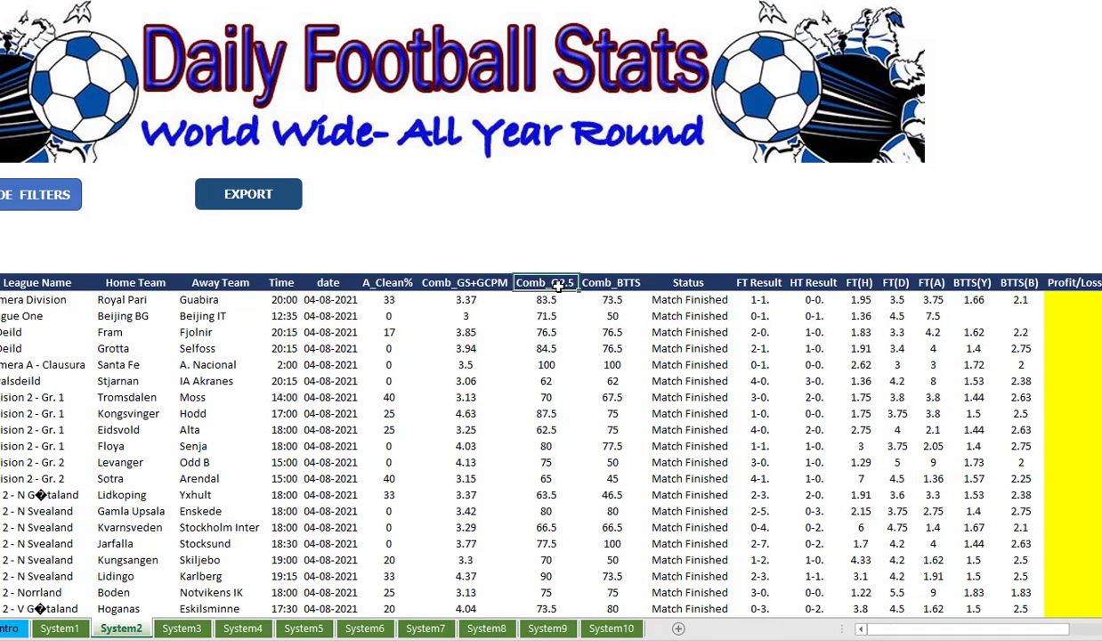
{"action": "left_click_drag", "start_coordinate": [542, 300], "coordinate": [532, 605]}
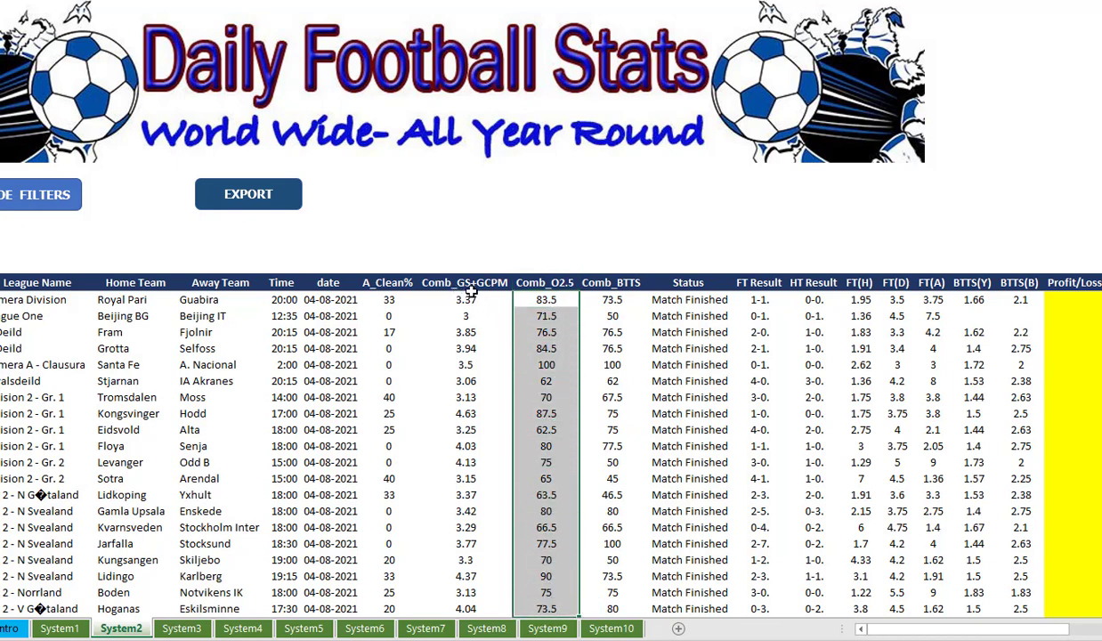
{"action": "left_click_drag", "start_coordinate": [465, 300], "coordinate": [467, 608]}
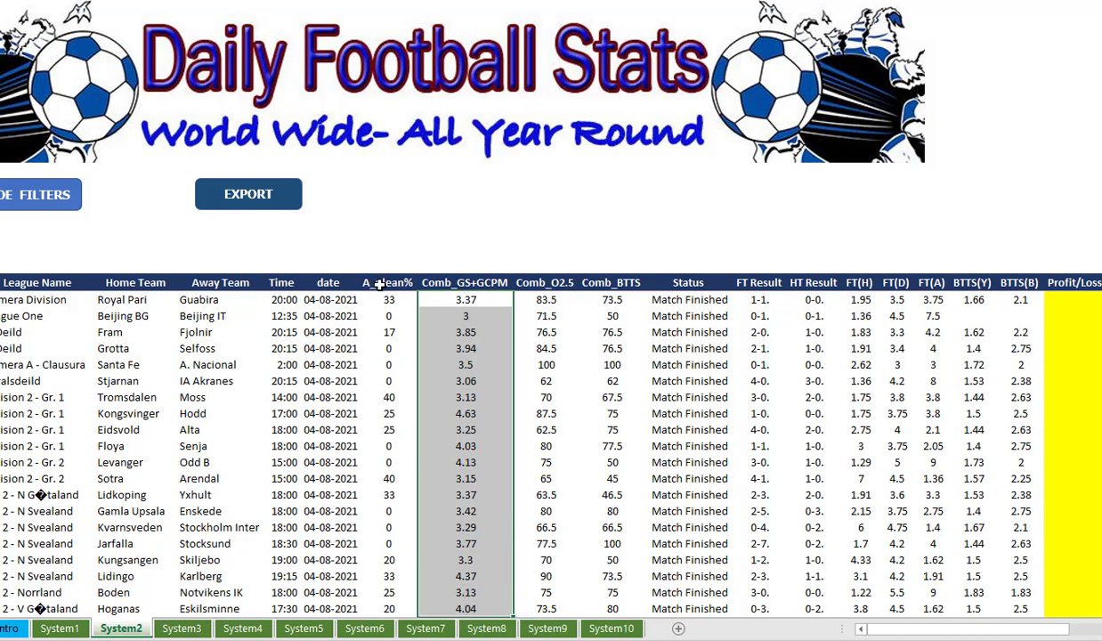
{"action": "left_click_drag", "start_coordinate": [372, 300], "coordinate": [370, 605]}
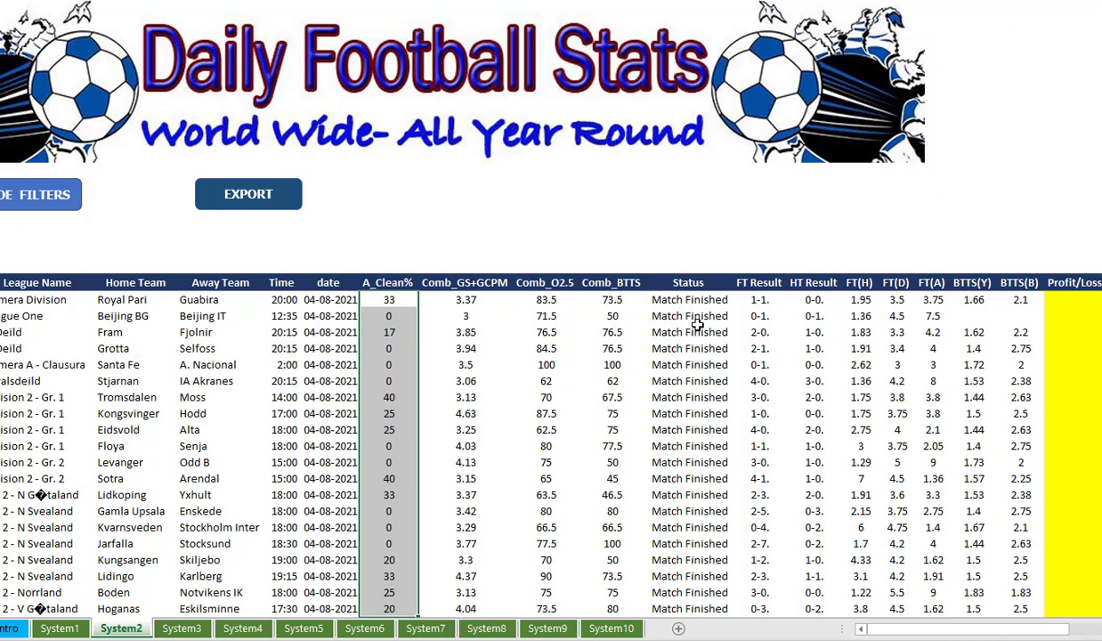
Fill the first match's and Floya–Senja's 1-1 FT Result cells yellow, then scroll the results
{"action": "left_click", "coordinate": [762, 300]}
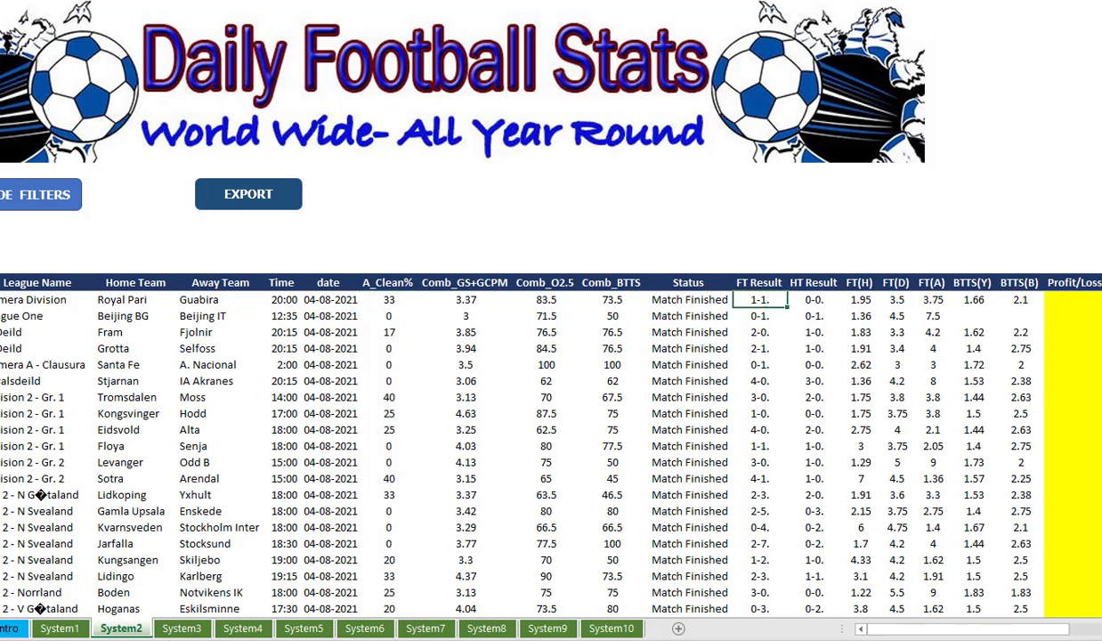
{"action": "key", "text": "F4"}
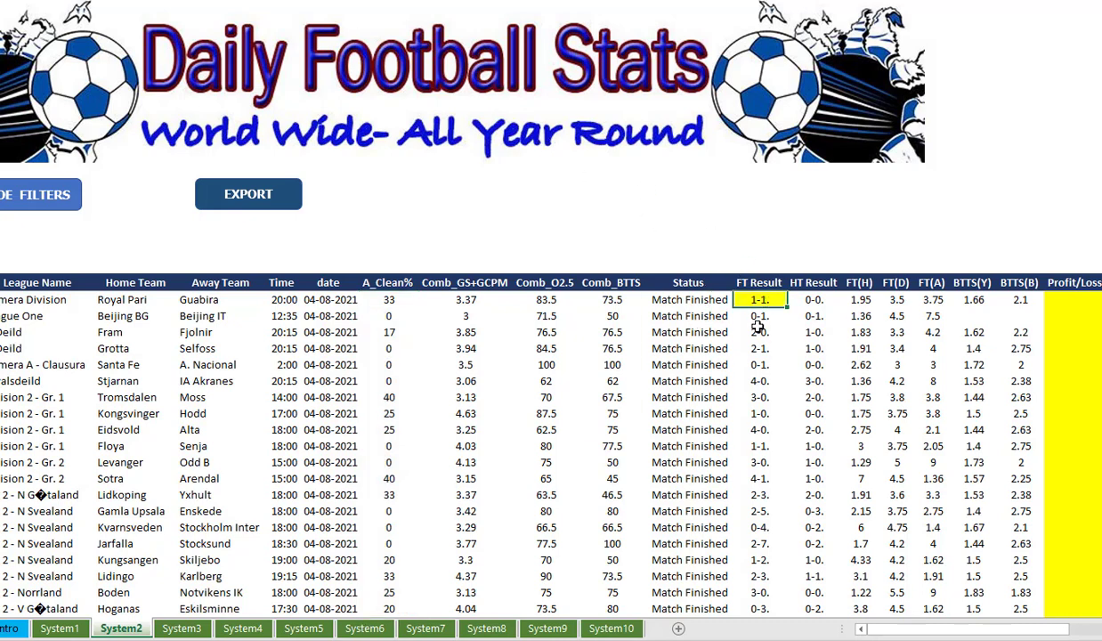
{"action": "left_click", "coordinate": [759, 446]}
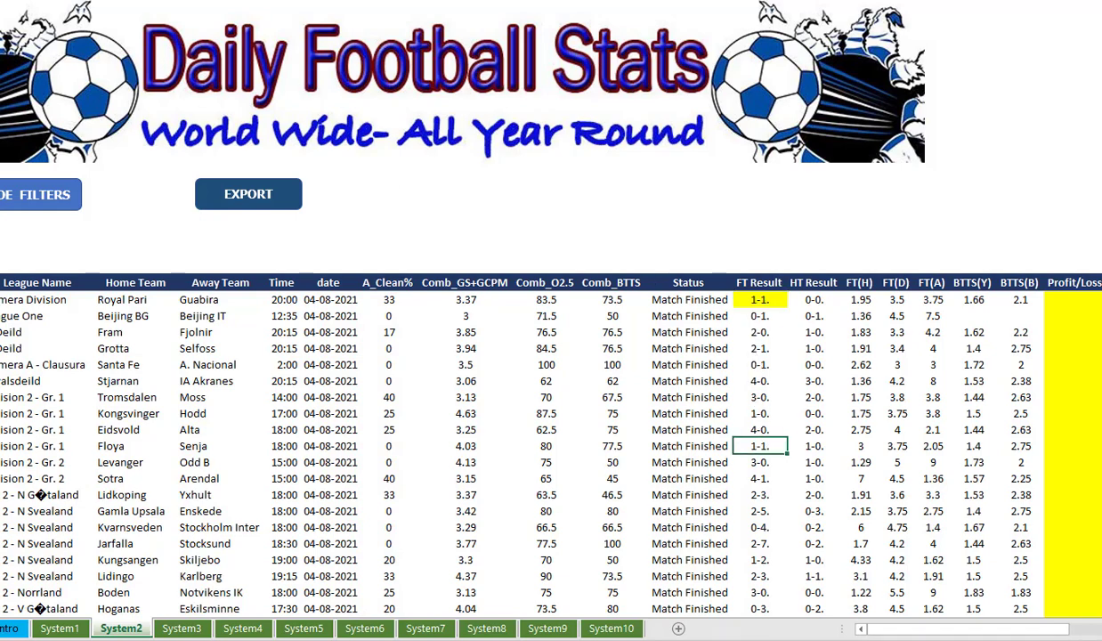
{"action": "key", "text": "F4"}
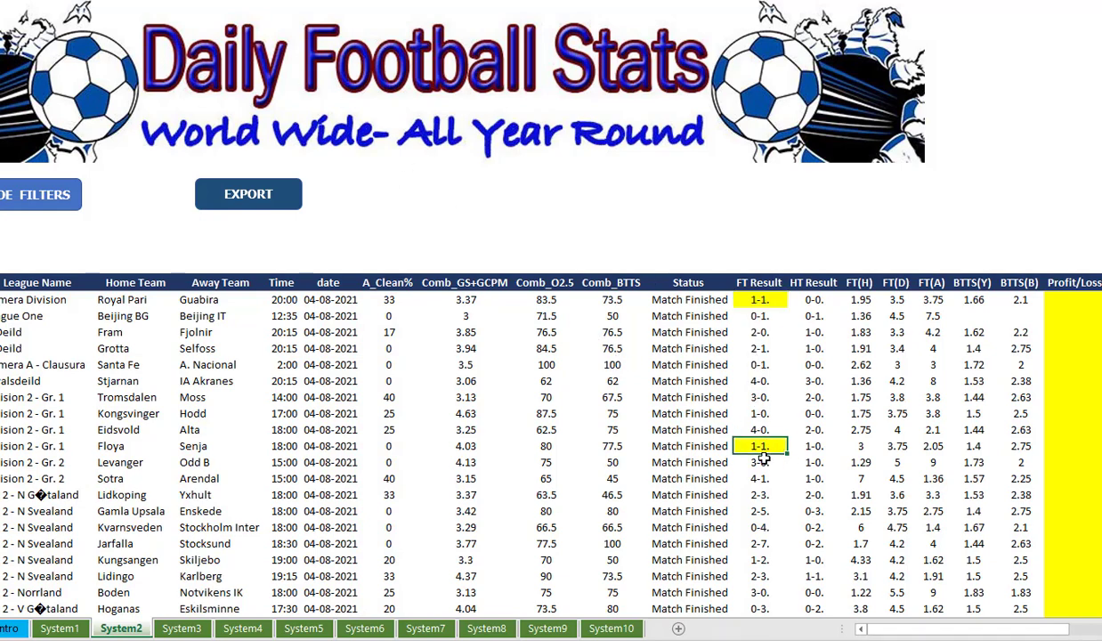
{"action": "scroll", "coordinate": [752, 450], "scroll_direction": "down", "scroll_amount": 1}
{"action": "scroll", "coordinate": [762, 460], "scroll_direction": "down", "scroll_amount": 1}
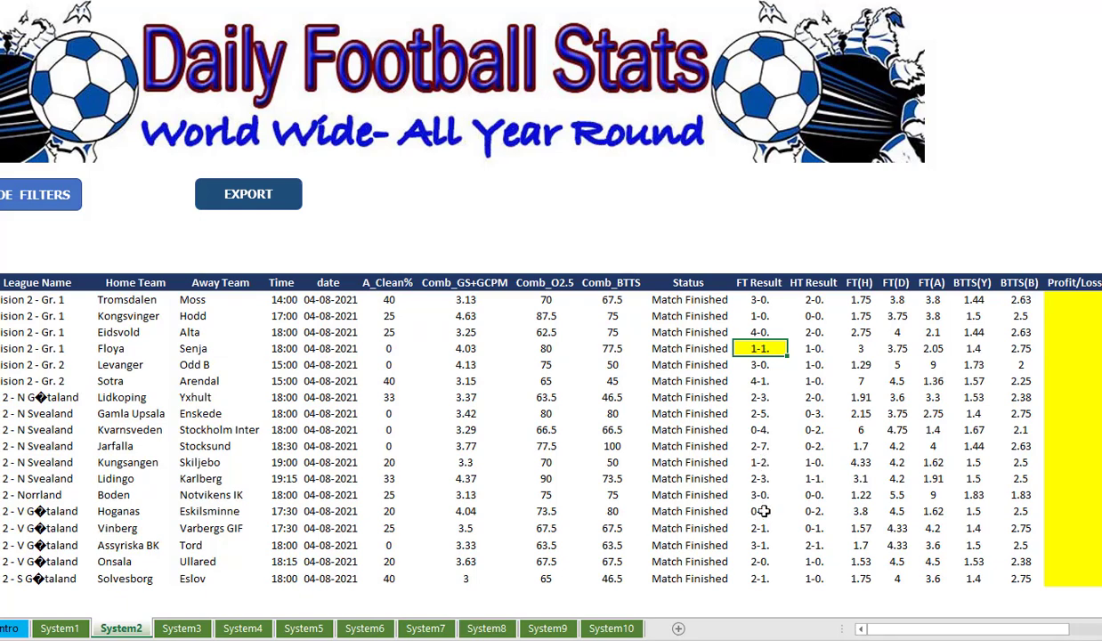
{"action": "scroll", "coordinate": [755, 484], "scroll_direction": "up", "scroll_amount": 2}
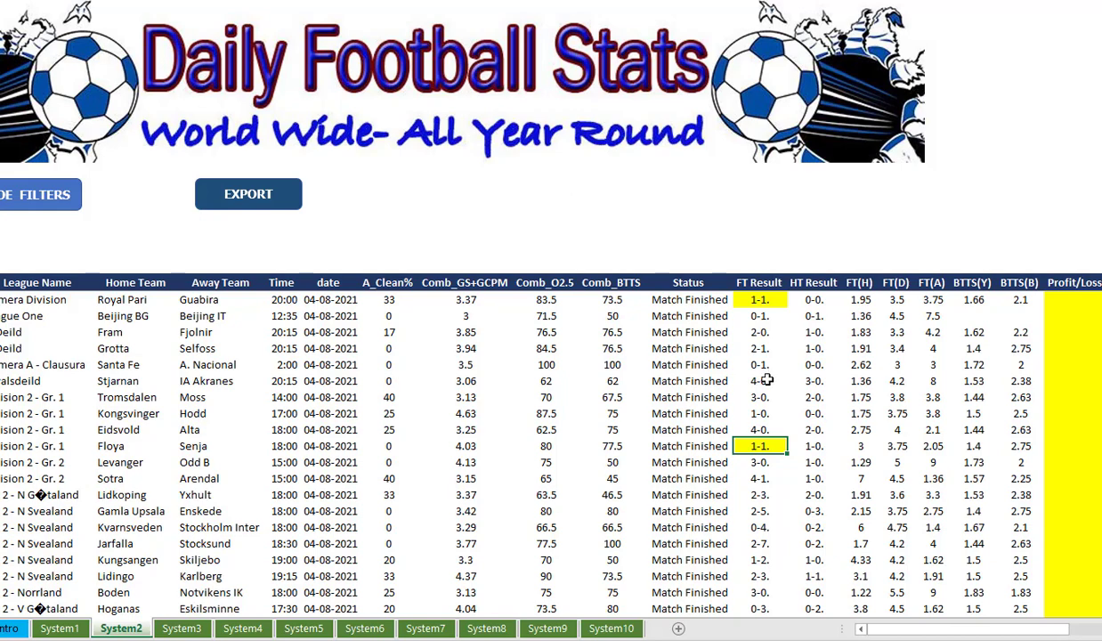
{"action": "scroll", "coordinate": [766, 383], "scroll_direction": "down", "scroll_amount": 1}
{"action": "scroll", "coordinate": [765, 397], "scroll_direction": "up", "scroll_amount": 1}
Export the filtered System2 matches to a new workbook and select the first Profit/Loss cell
{"action": "left_click", "coordinate": [243, 203]}
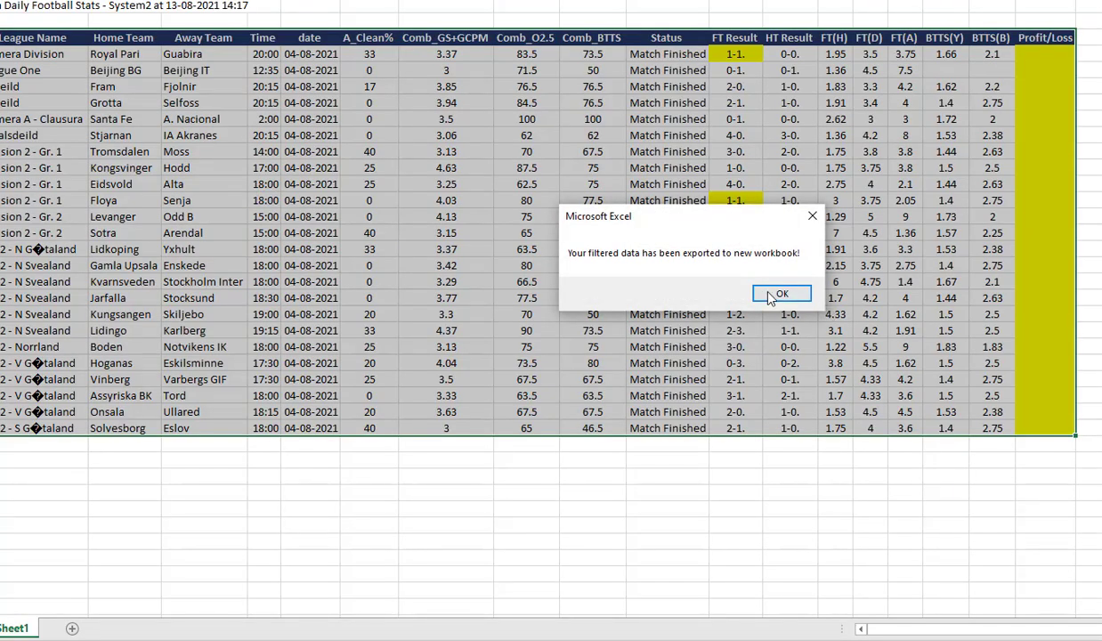
{"action": "left_click", "coordinate": [781, 293]}
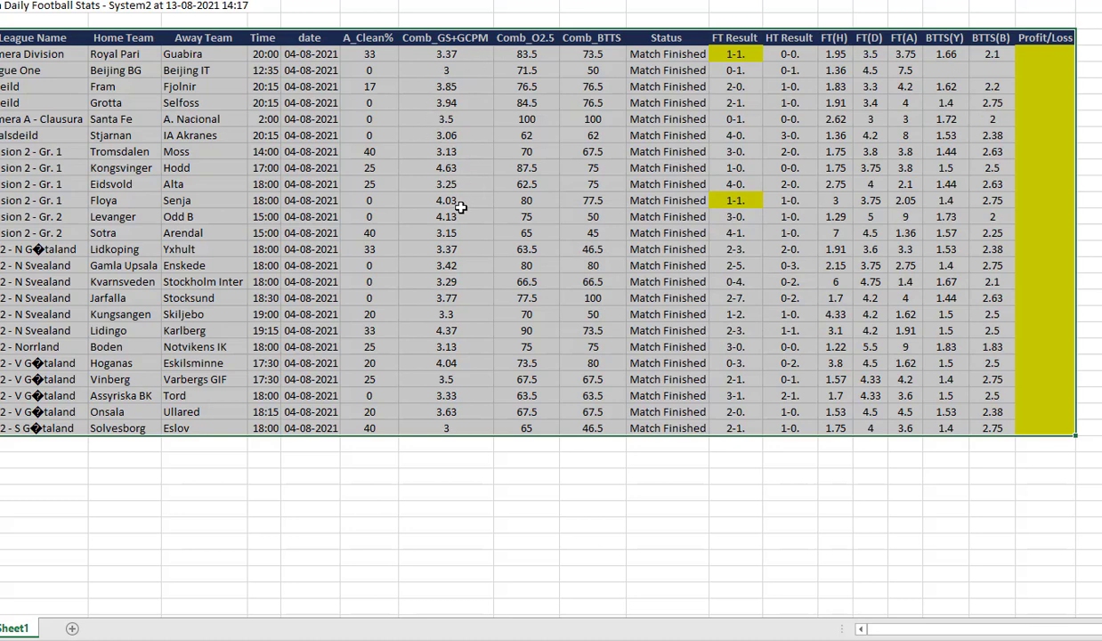
{"action": "left_click", "coordinate": [1039, 59]}
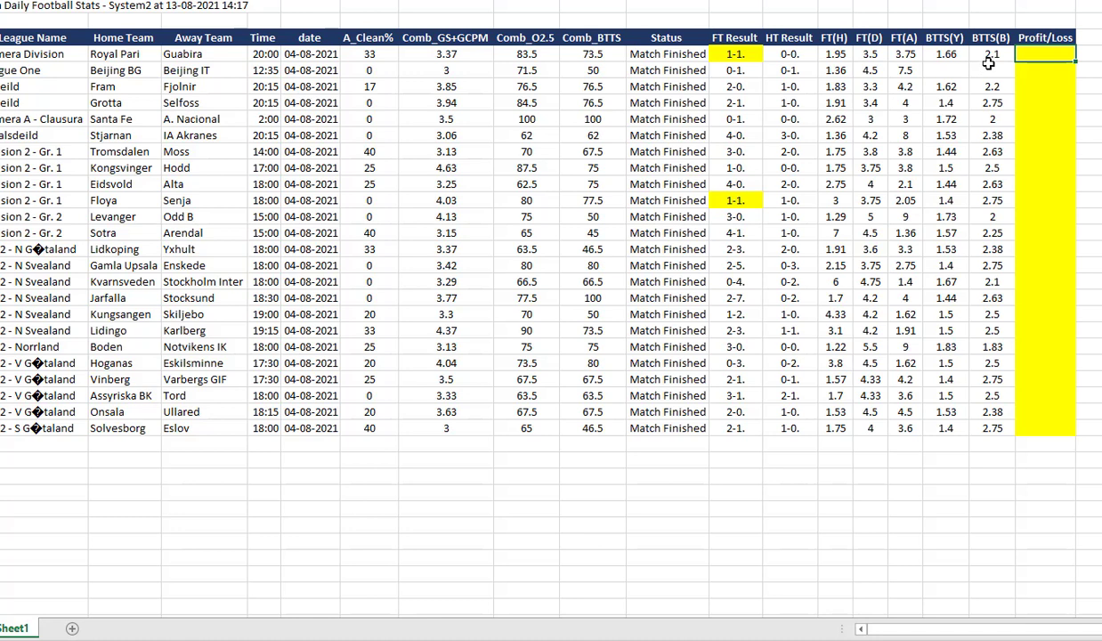
Enter -2.5 for the first match and fill 0.95 down the Profit/Loss column
{"action": "key", "text": "F2"}
{"action": "type", "text": "-2.5"}
{"action": "left_click", "coordinate": [1041, 73]}
{"action": "type", "text": "-"}
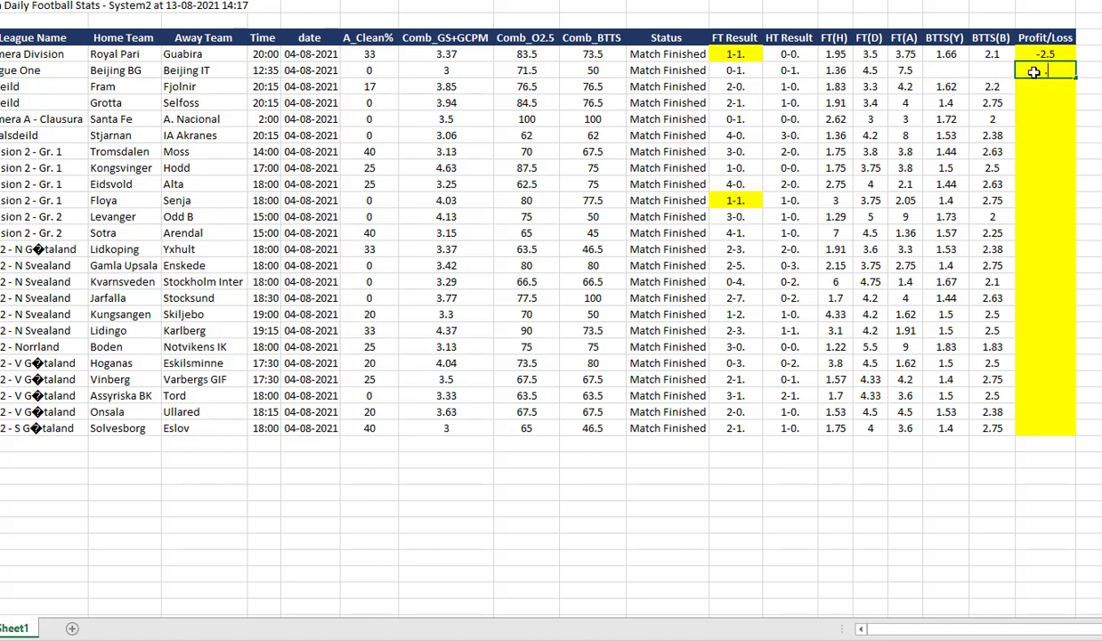
{"action": "type", "text": "0.5"}
{"action": "key", "text": "Return"}
{"action": "left_click", "coordinate": [1044, 72]}
{"action": "left_click_drag", "start_coordinate": [1075, 78], "coordinate": [1043, 432]}
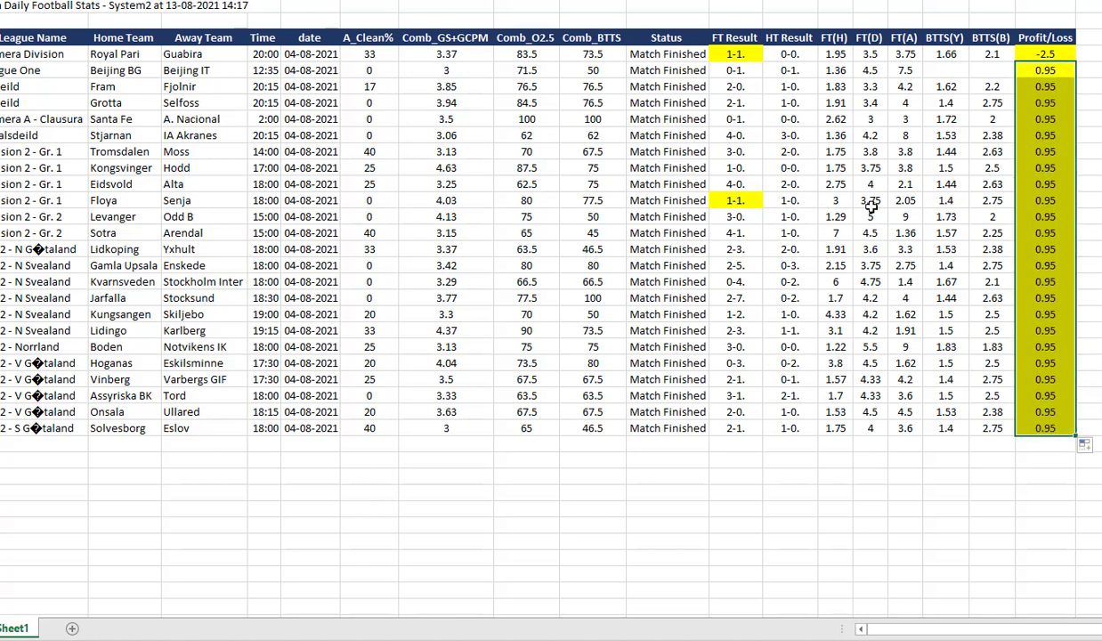
Change Floya–Senja's Profit/Loss to -2.75 and start a SUM total below the column
{"action": "left_click", "coordinate": [1044, 200]}
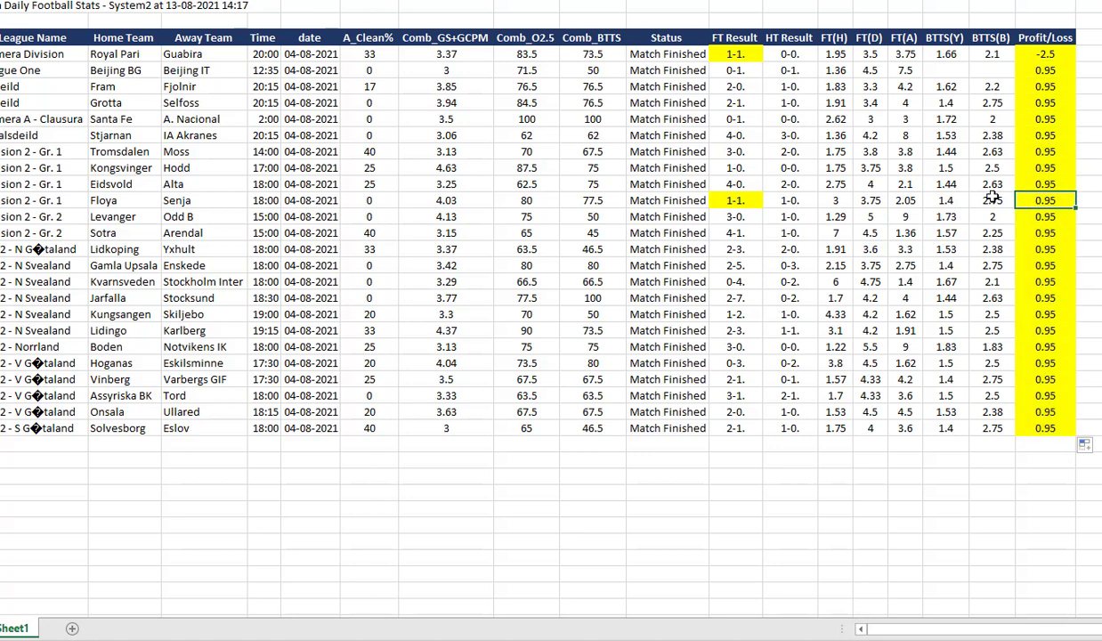
{"action": "type", "text": "-2.75"}
{"action": "left_click", "coordinate": [1042, 442]}
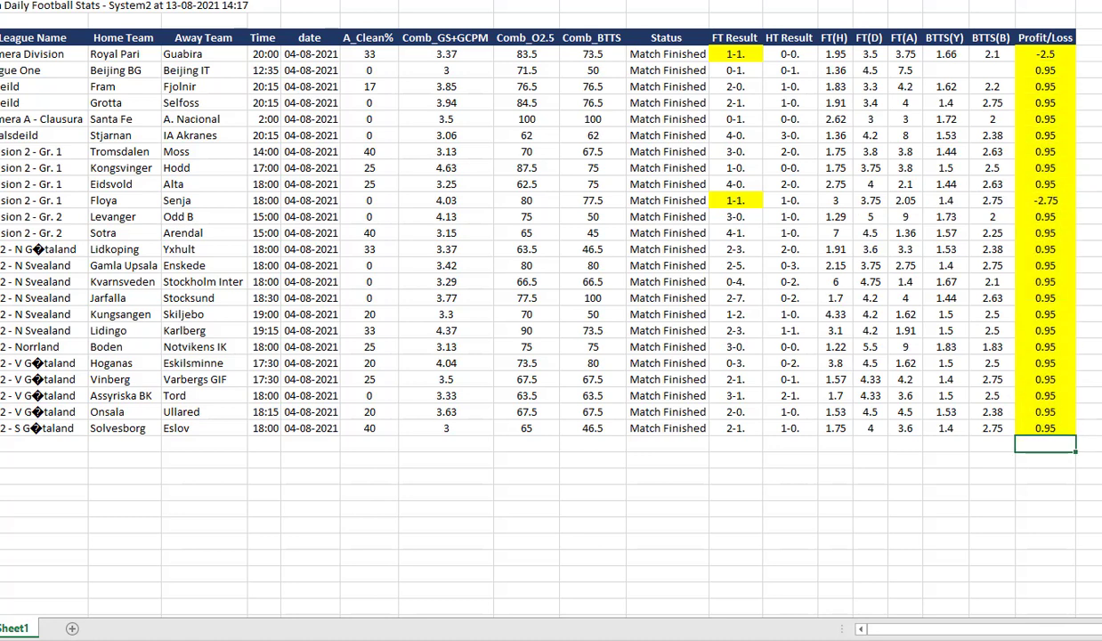
{"action": "key", "text": "alt+equal"}
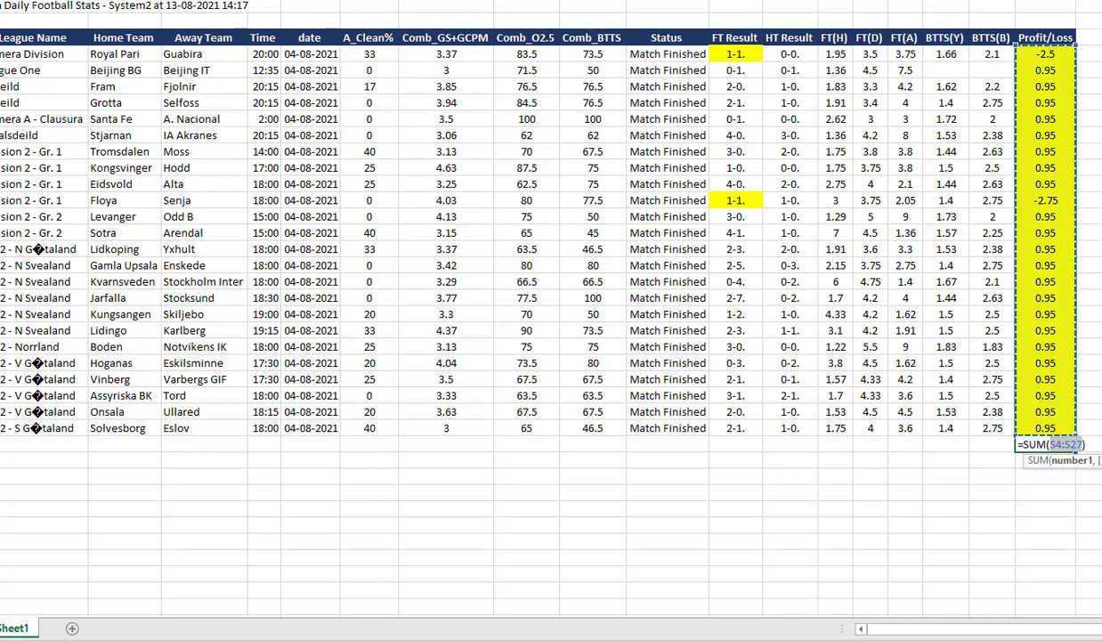
Confirm the AutoSum total of 15.65 beneath the System2 Profit/Loss column
{"action": "key", "text": "Return"}
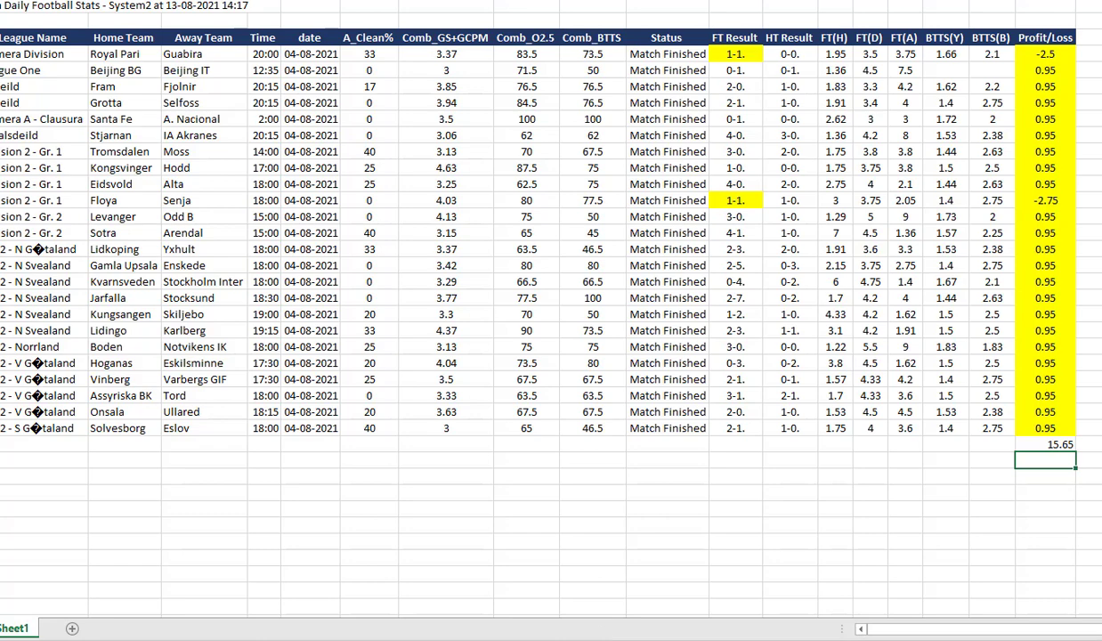
Switch back to DailyFootballStats5.5 and display the System7 filters (H_GS >= 3, FT(H) <= 1.6)
{"action": "left_click", "coordinate": [580, 639]}
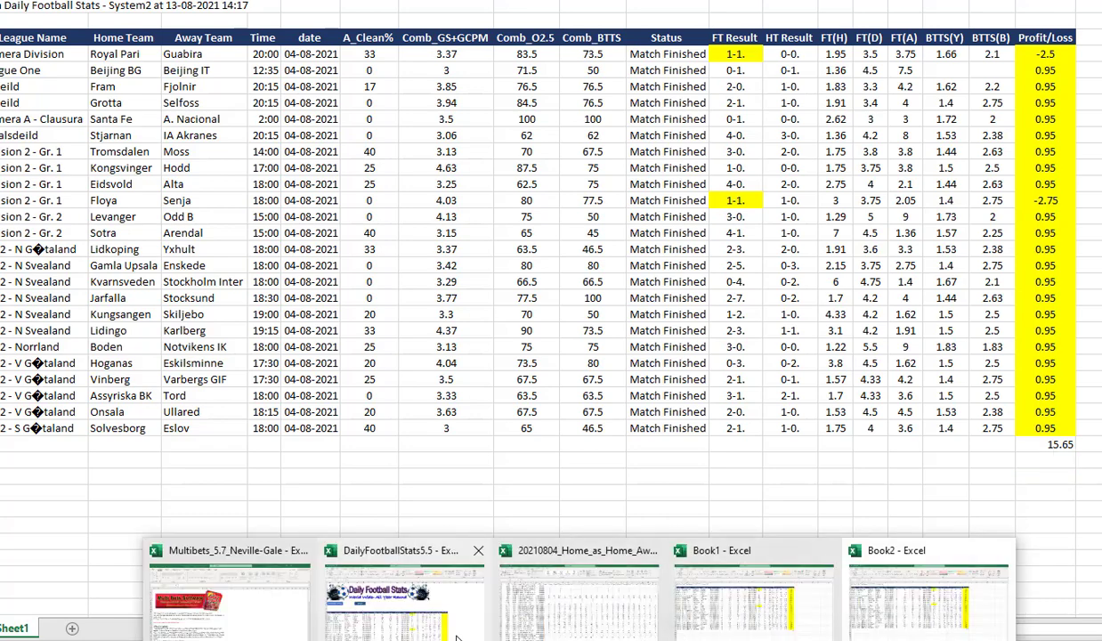
{"action": "left_click", "coordinate": [414, 579]}
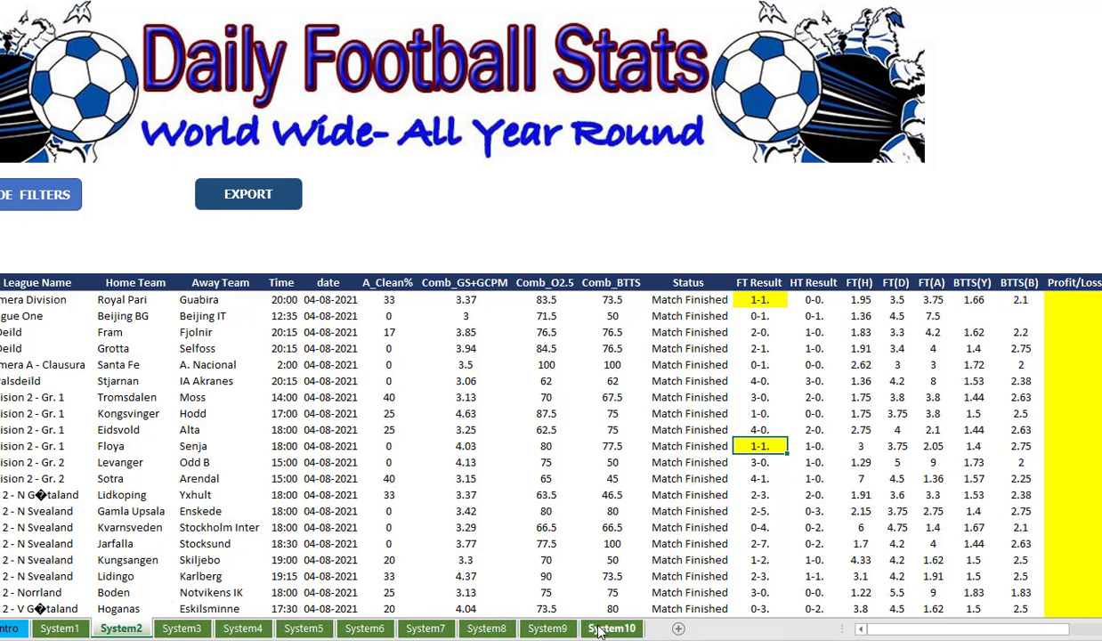
{"action": "left_click", "coordinate": [423, 627]}
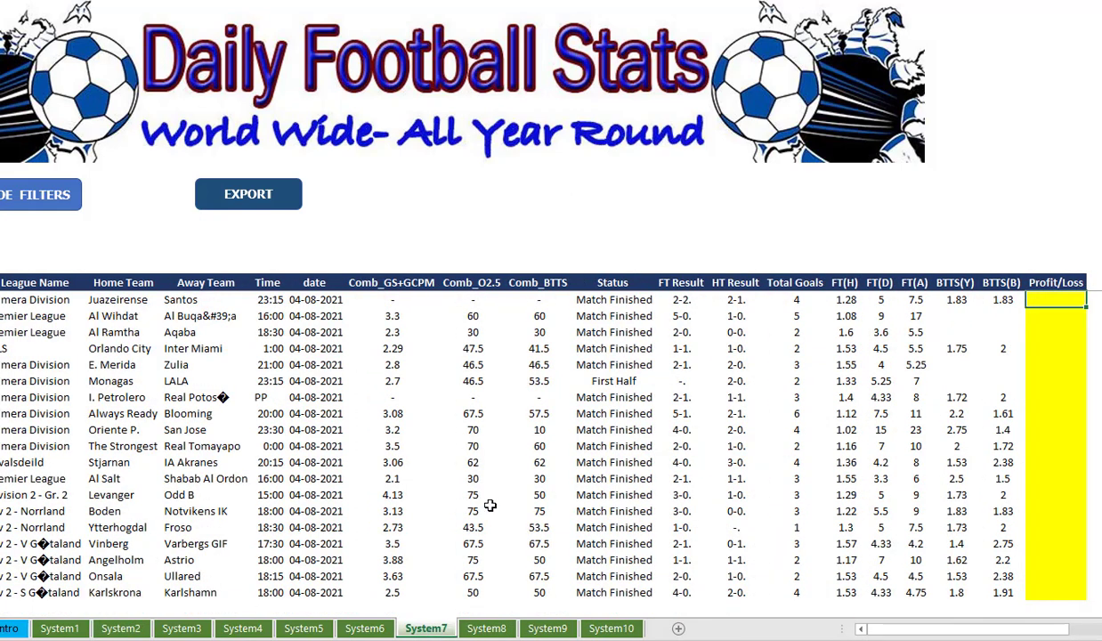
{"action": "left_click", "coordinate": [35, 207]}
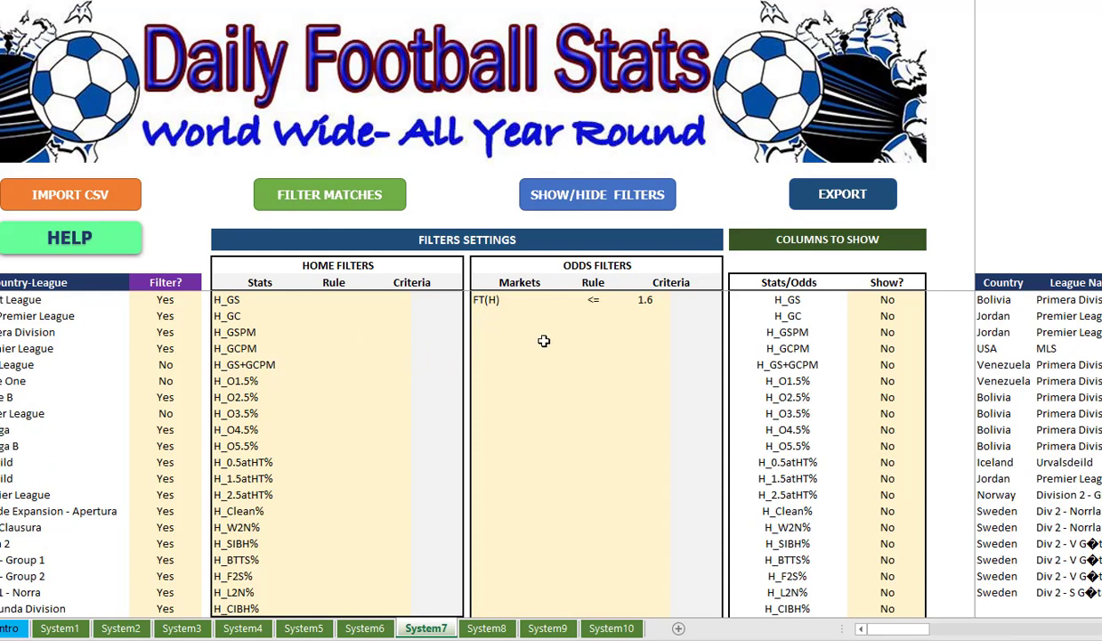
{"action": "scroll", "coordinate": [427, 305], "scroll_direction": "right", "scroll_amount": 5}
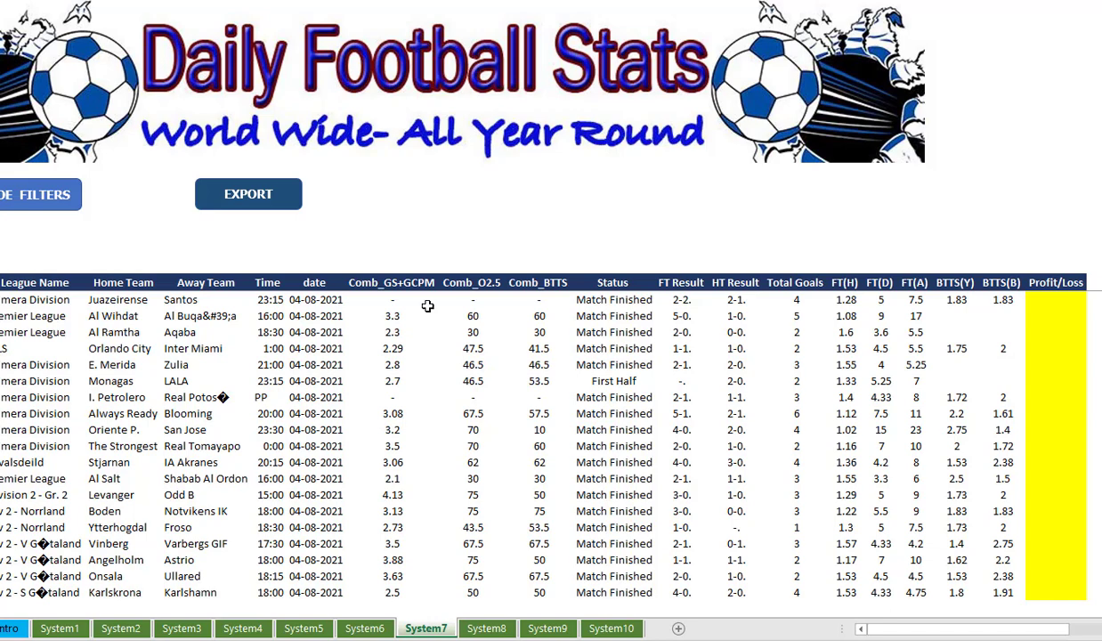
{"action": "left_click", "coordinate": [75, 197]}
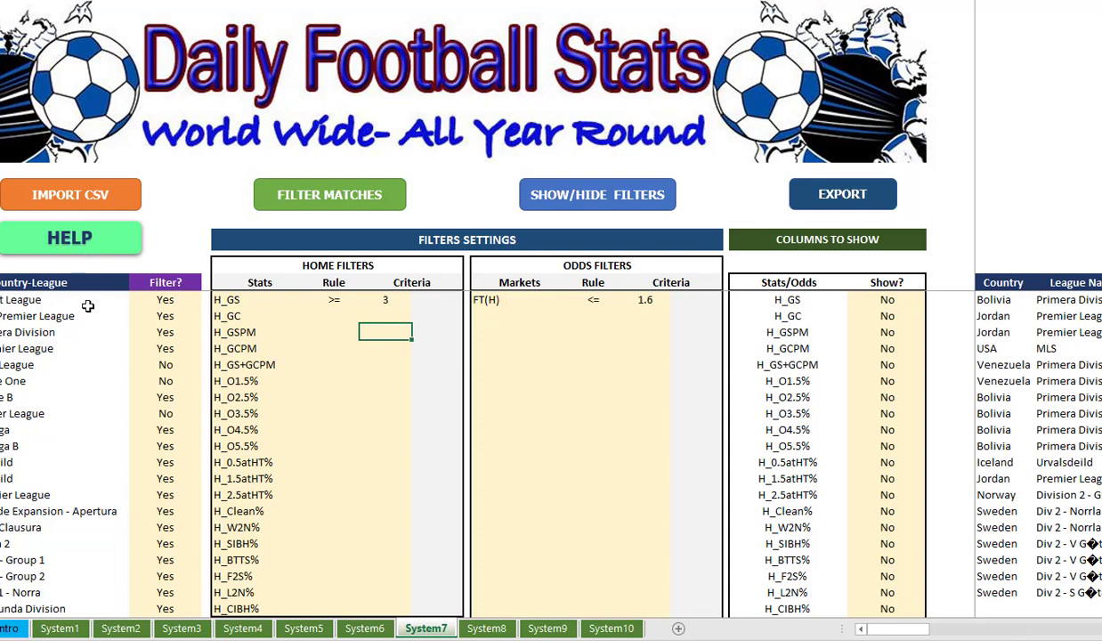
Open the System3 sheet and review its filters, H_Clean% = 100 and FT(H) <= 1.7, plus Columns to Show
{"action": "left_click", "coordinate": [180, 628]}
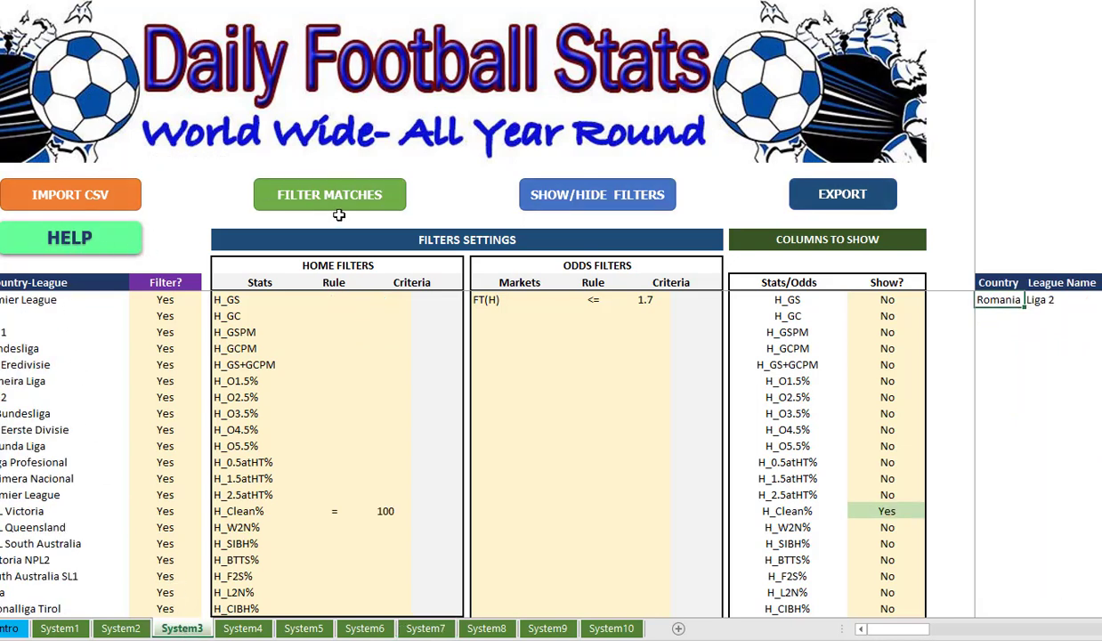
{"action": "scroll", "coordinate": [576, 369], "scroll_direction": "down", "scroll_amount": 3}
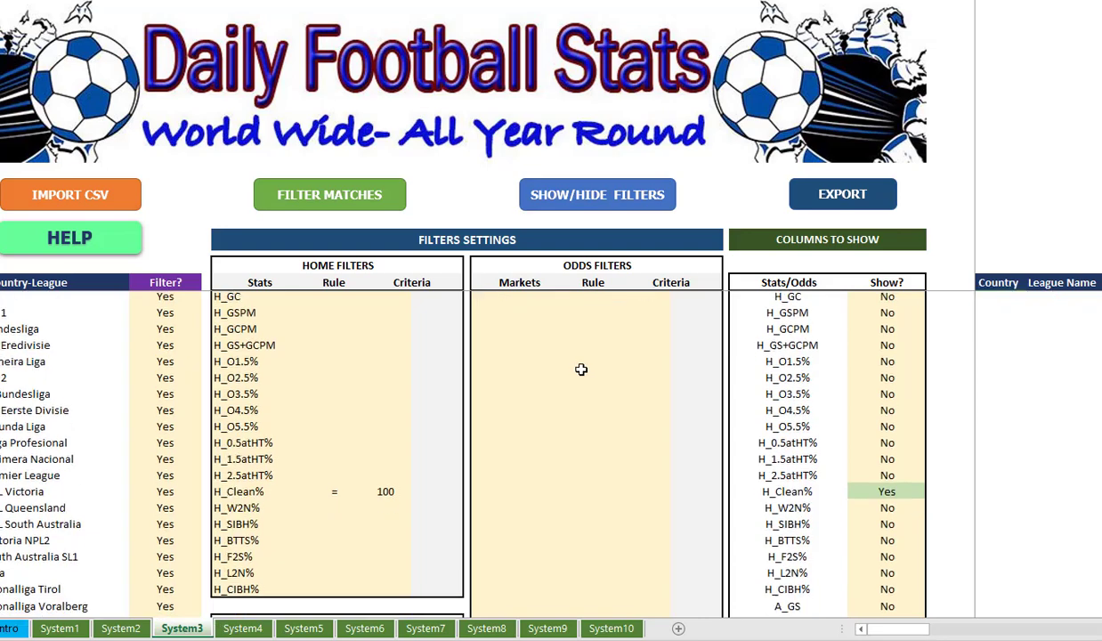
{"action": "scroll", "coordinate": [725, 373], "scroll_direction": "down", "scroll_amount": 2}
{"action": "scroll", "coordinate": [802, 338], "scroll_direction": "down", "scroll_amount": 5}
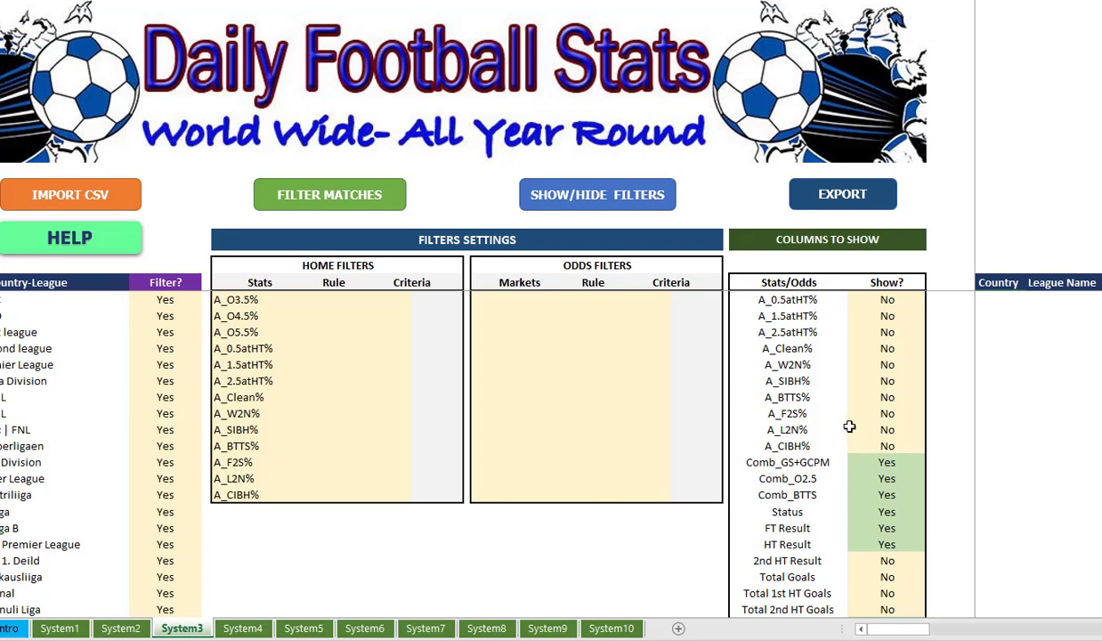
{"action": "scroll", "coordinate": [832, 421], "scroll_direction": "up", "scroll_amount": 1}
{"action": "scroll", "coordinate": [832, 421], "scroll_direction": "up", "scroll_amount": 2}
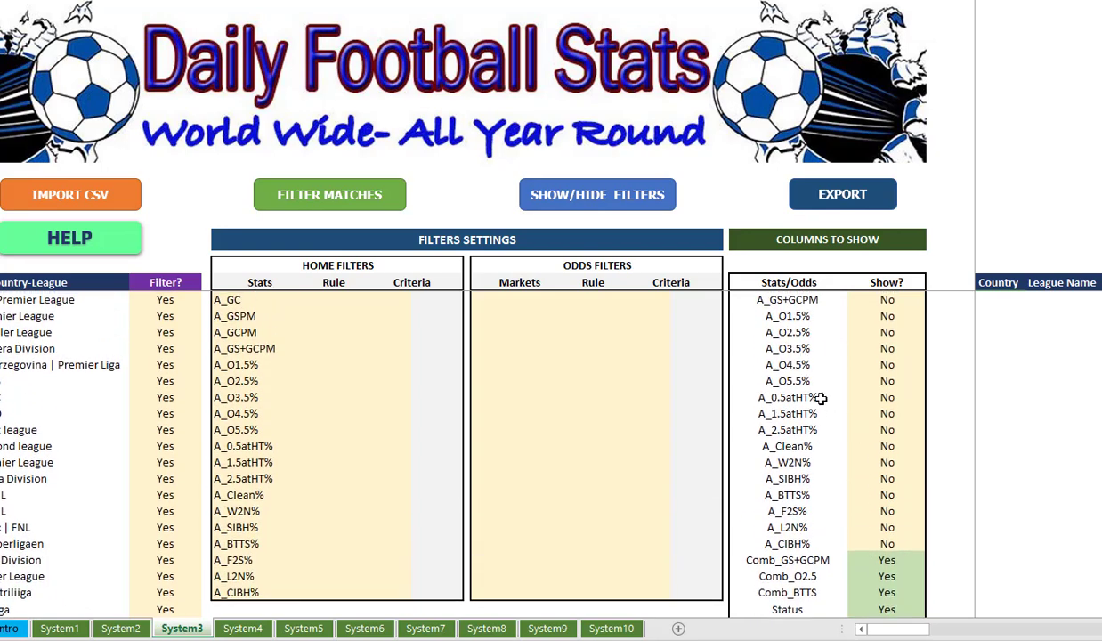
{"action": "scroll", "coordinate": [812, 478], "scroll_direction": "down", "scroll_amount": 13}
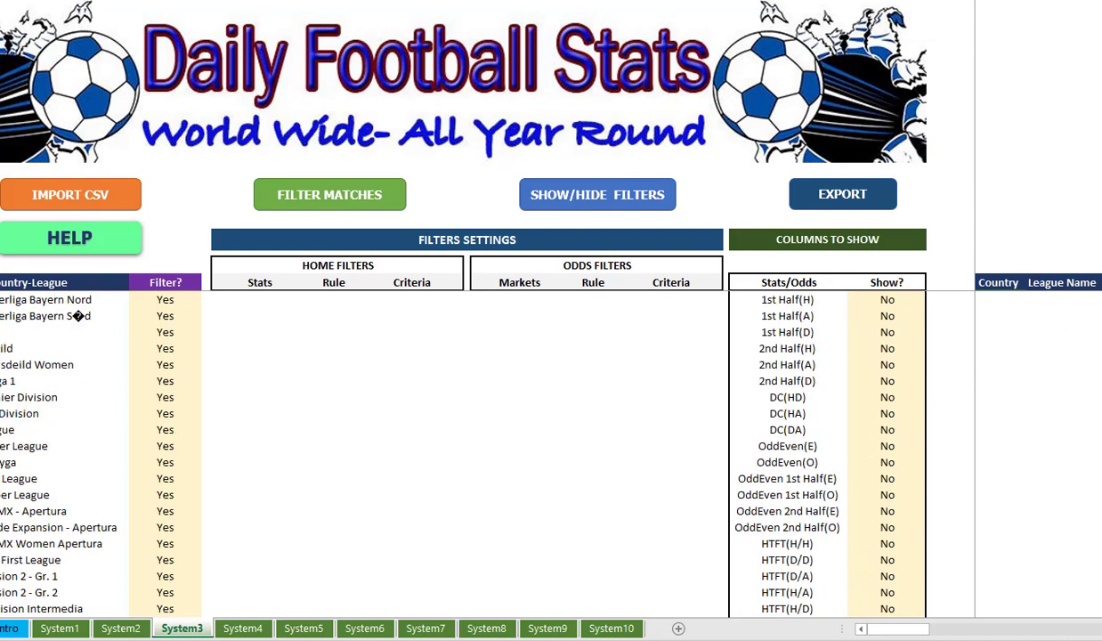
{"action": "scroll", "coordinate": [752, 365], "scroll_direction": "up", "scroll_amount": 14}
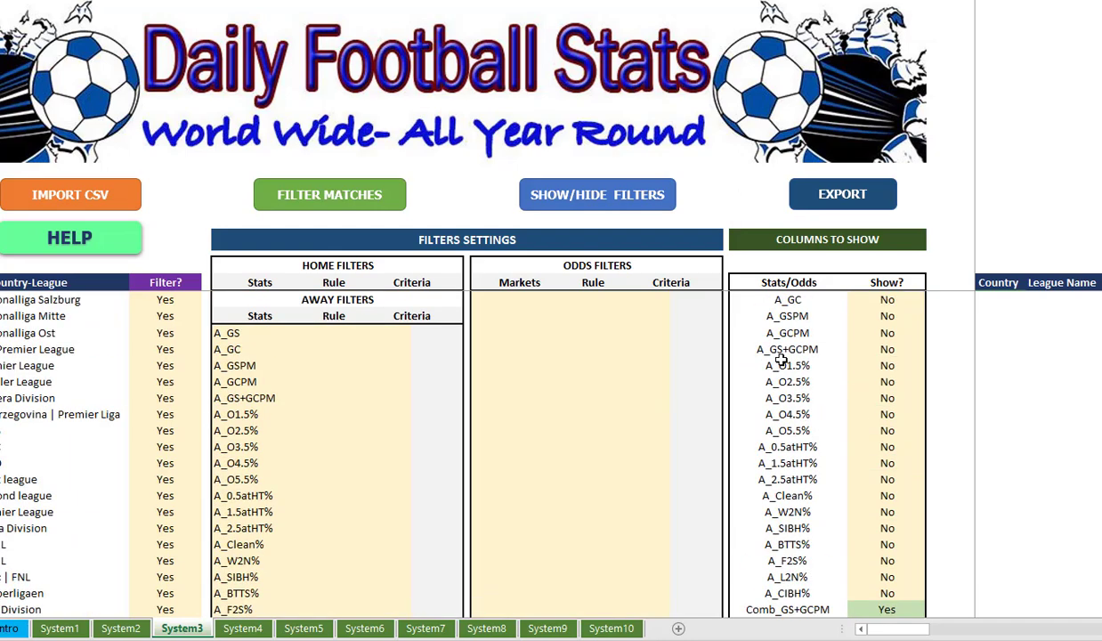
{"action": "scroll", "coordinate": [780, 359], "scroll_direction": "up", "scroll_amount": 7}
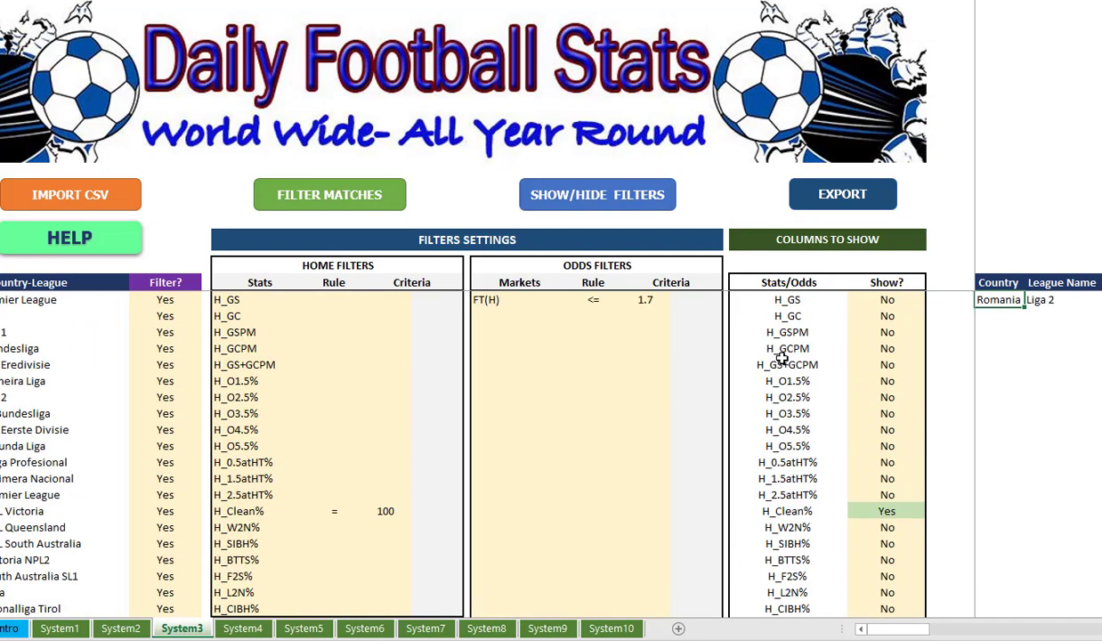